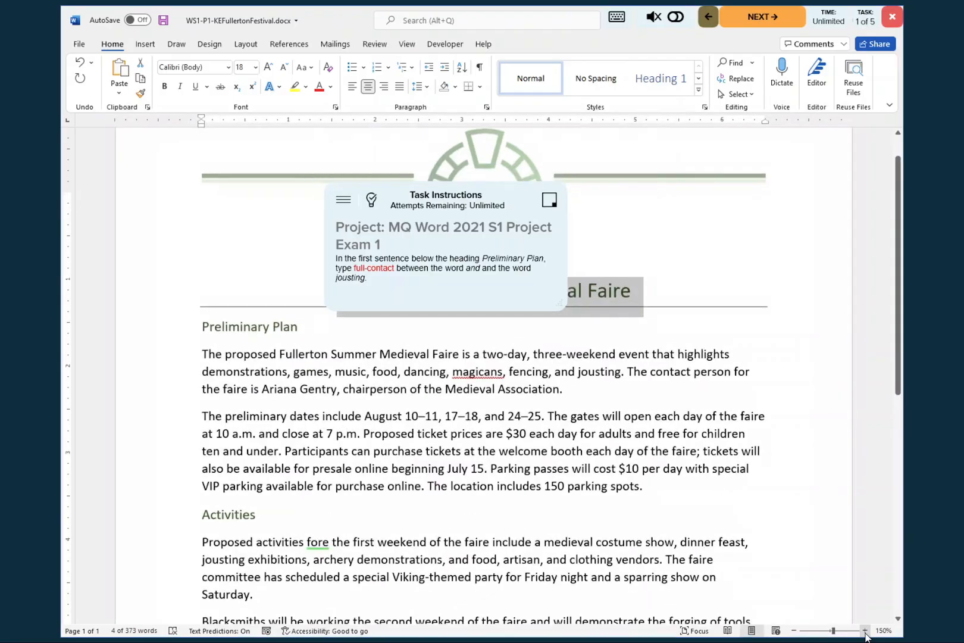
# - Move the task instructions clear of the document title and open the answer key for the first task
pyautogui.click(865, 631)
pyautogui.click(864, 631)
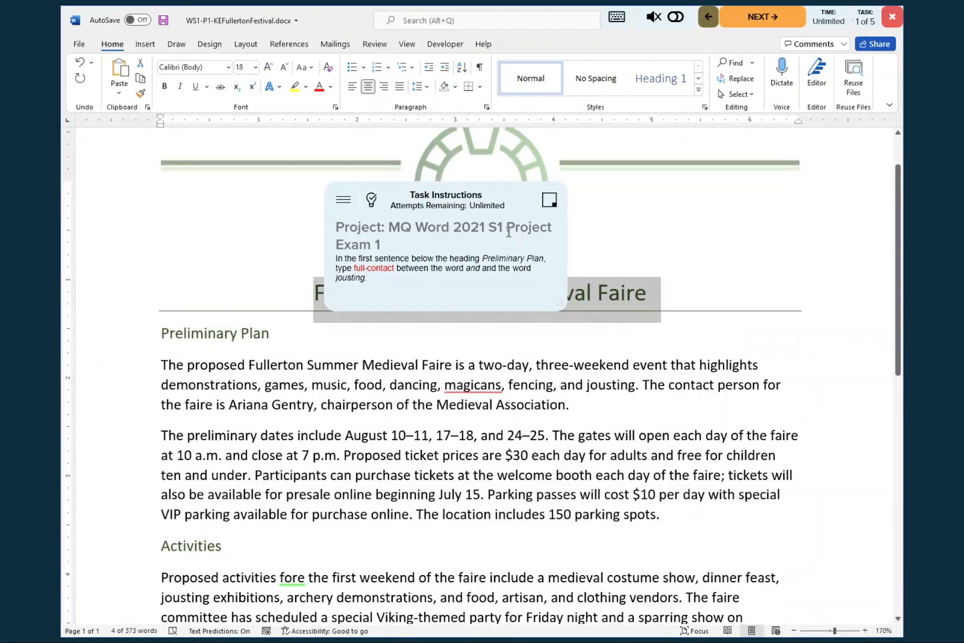
pyautogui.click(502, 188)
pyautogui.moveTo(502, 188); pyautogui.dragTo(790, 141)
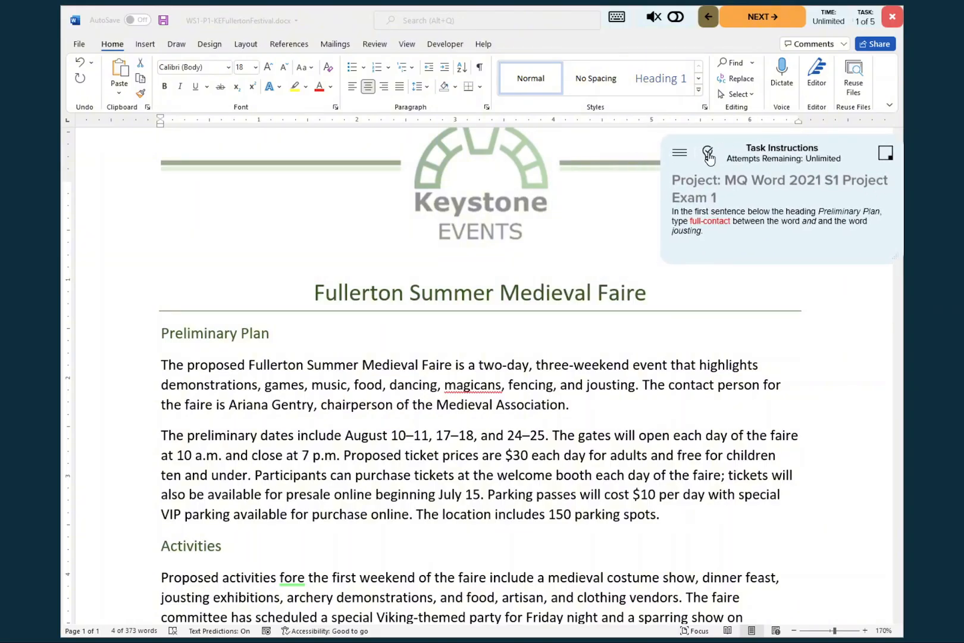
pyautogui.click(709, 155)
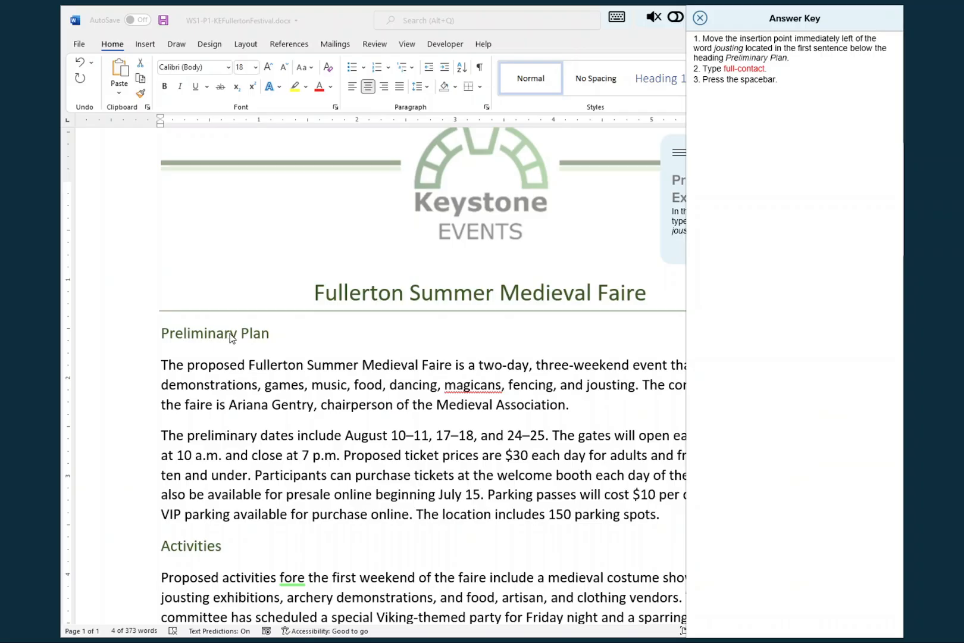
# - Insert "full-contact" and a space before "jousting" in the first sentence below the Preliminary Plan heading
pyautogui.click(588, 385)
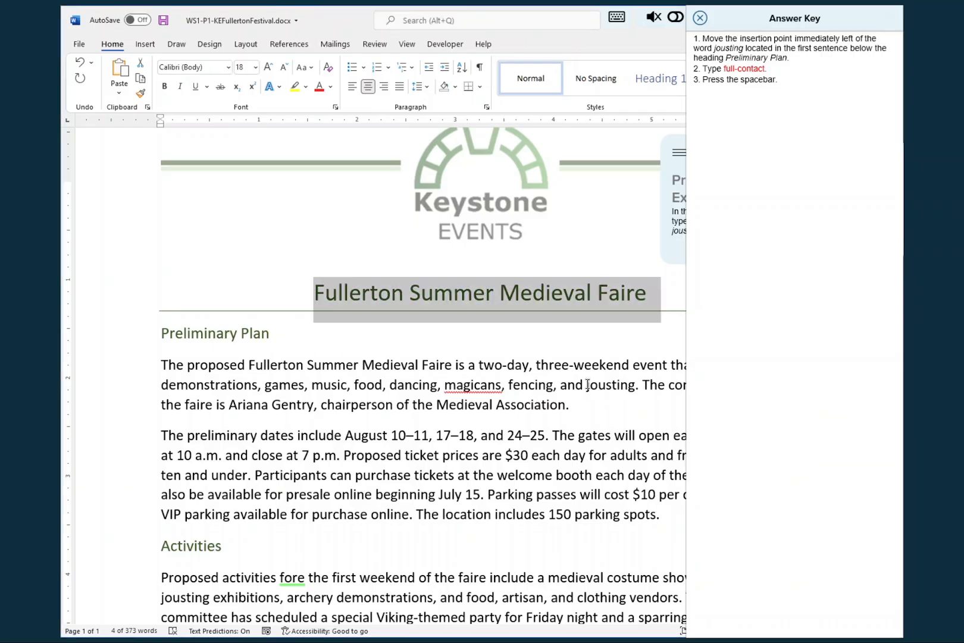
pyautogui.click(587, 385)
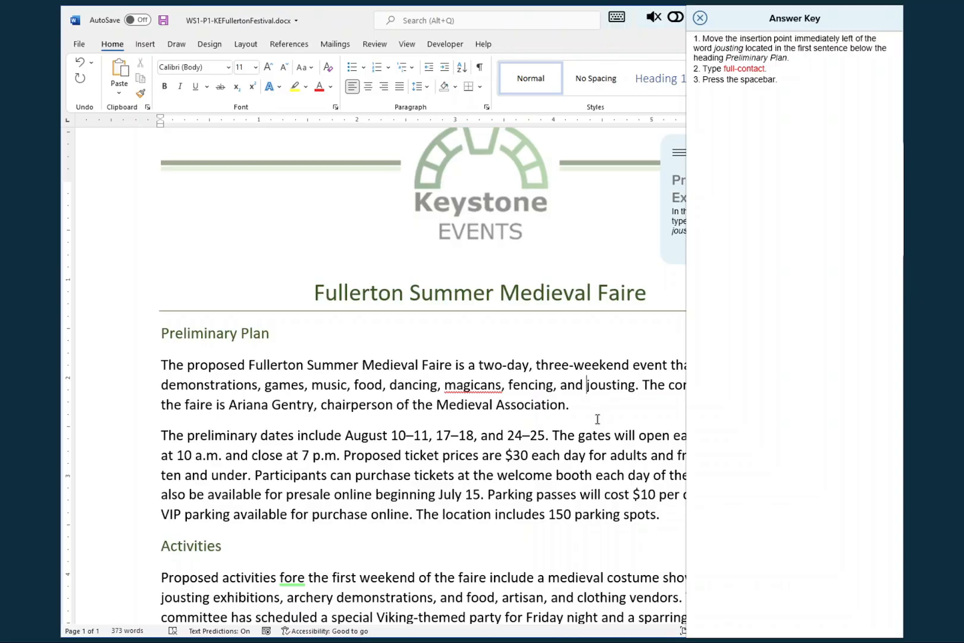
pyautogui.write('full-')
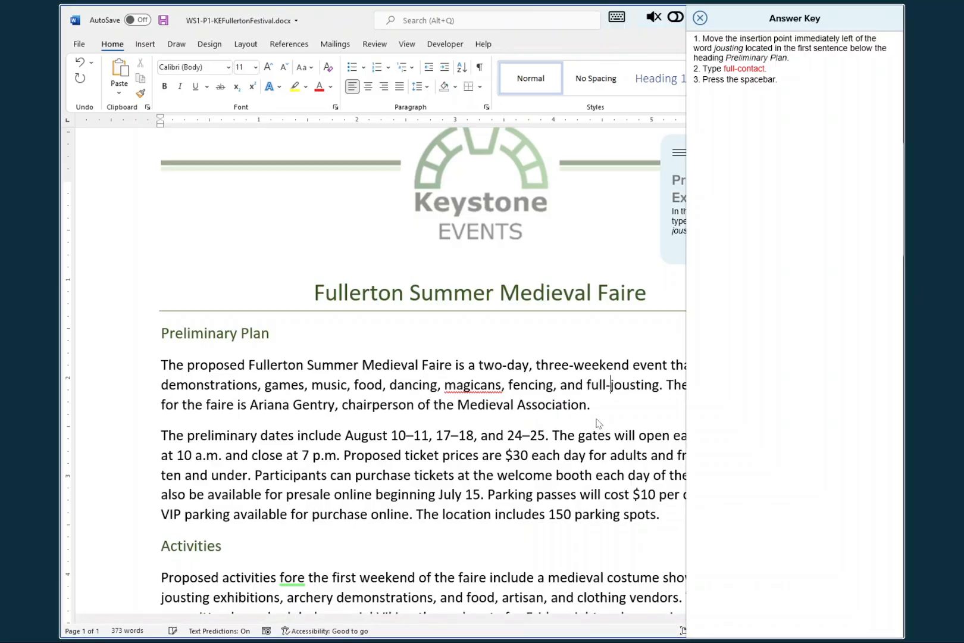
pyautogui.write('contact')
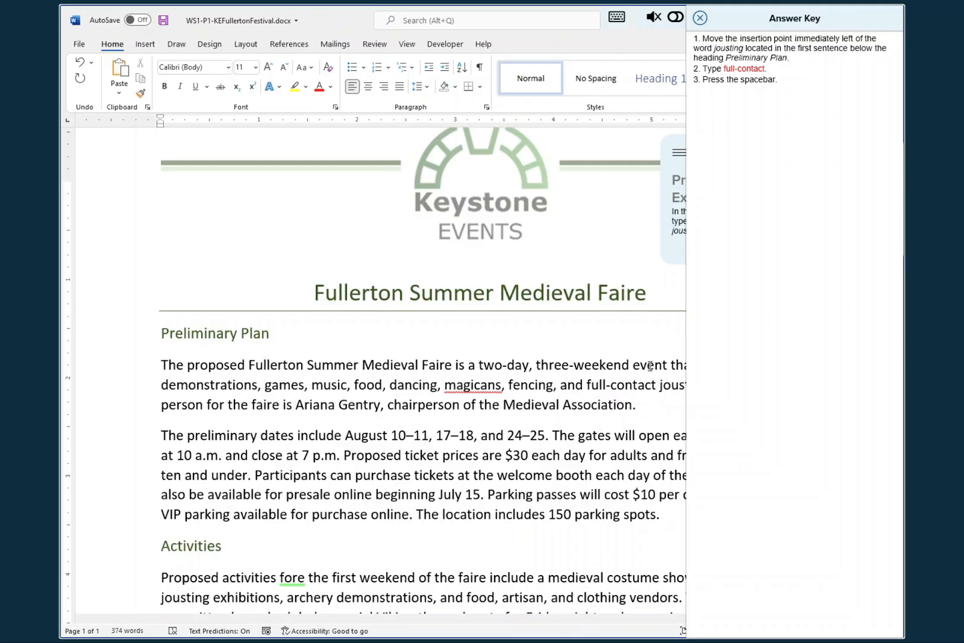
# - Save the document with the answer key closed and advance to the second task
pyautogui.click(700, 18)
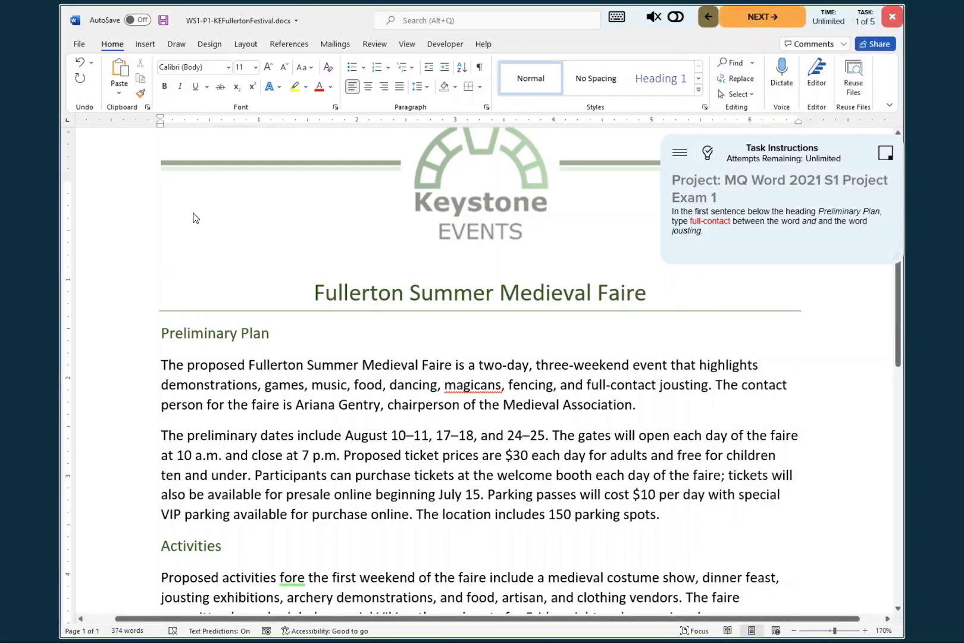
pyautogui.click(164, 21)
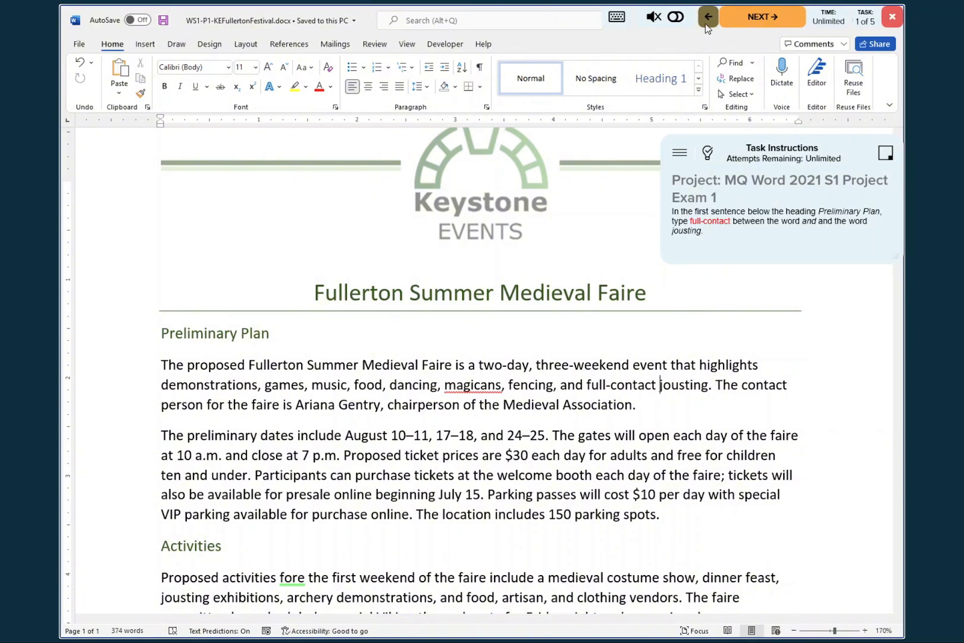
pyautogui.click(758, 20)
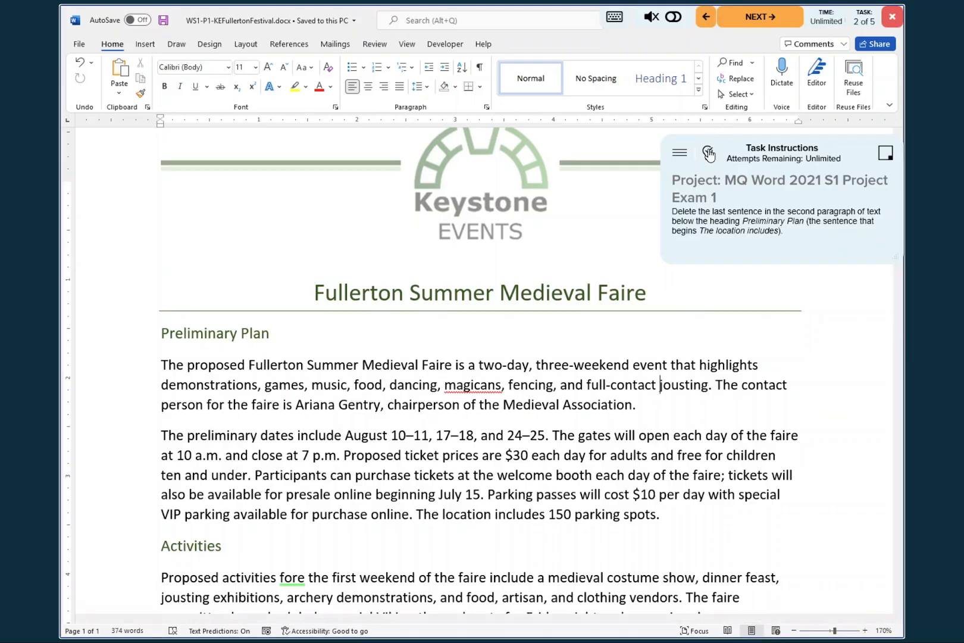
# - Consult the answer key and delete the sentence beginning "The location includes" from the second paragraph below Preliminary Plan
pyautogui.click(709, 153)
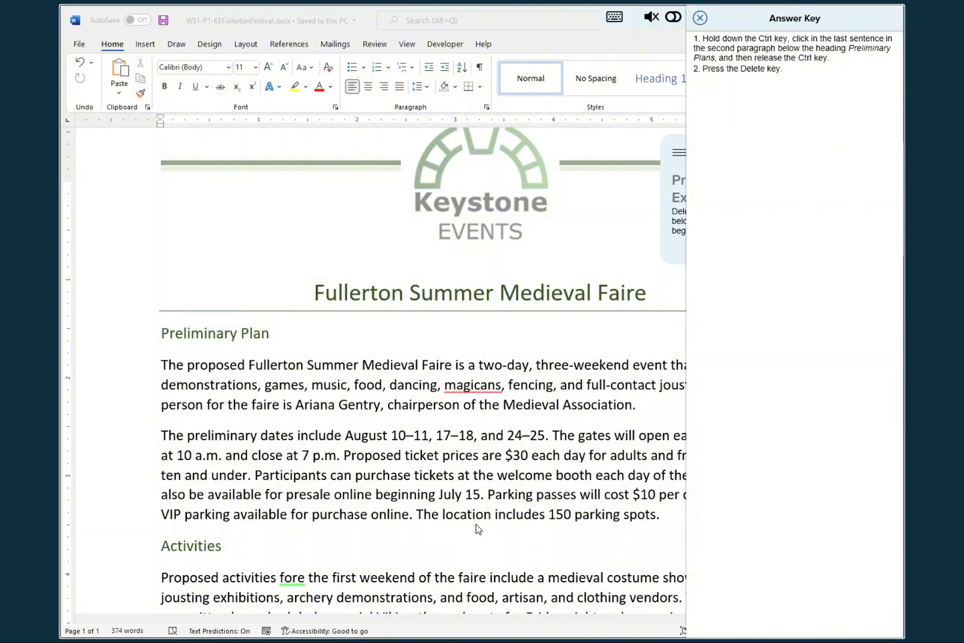
pyautogui.click(522, 526)
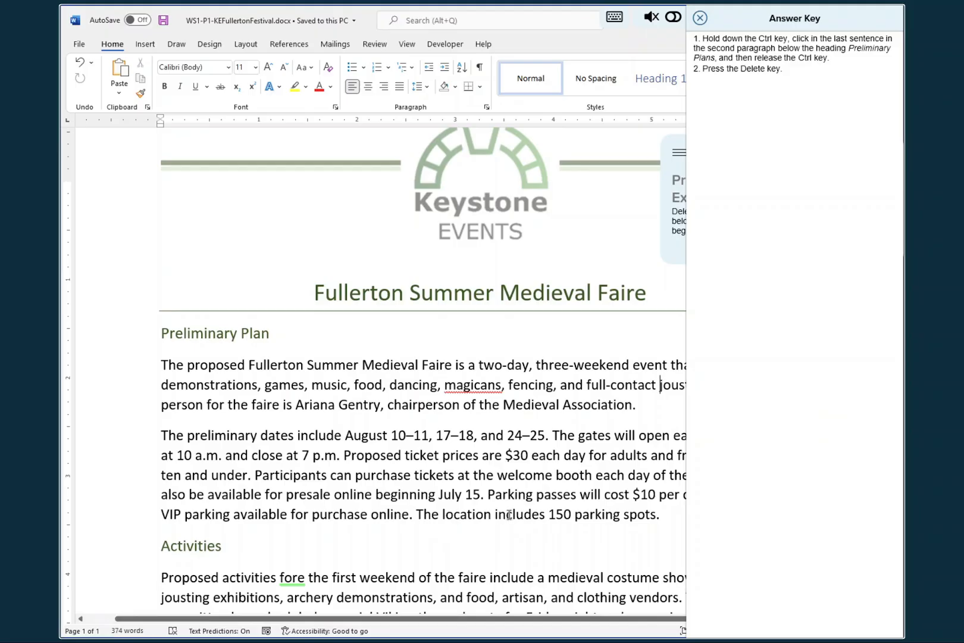
pyautogui.keyDown('ctrl'); pyautogui.click(510, 516); pyautogui.keyUp('ctrl')
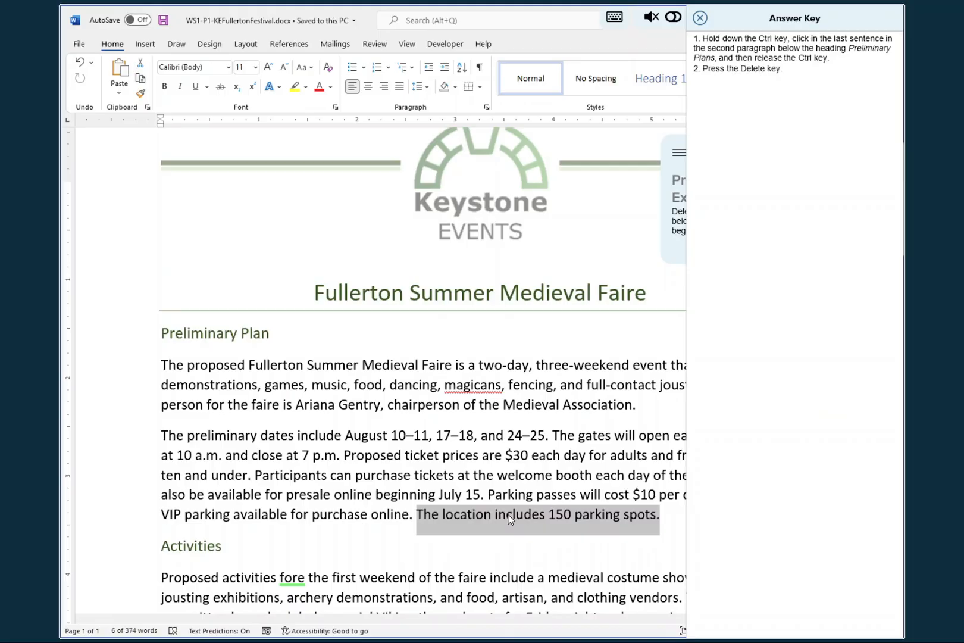
pyautogui.press('Delete')
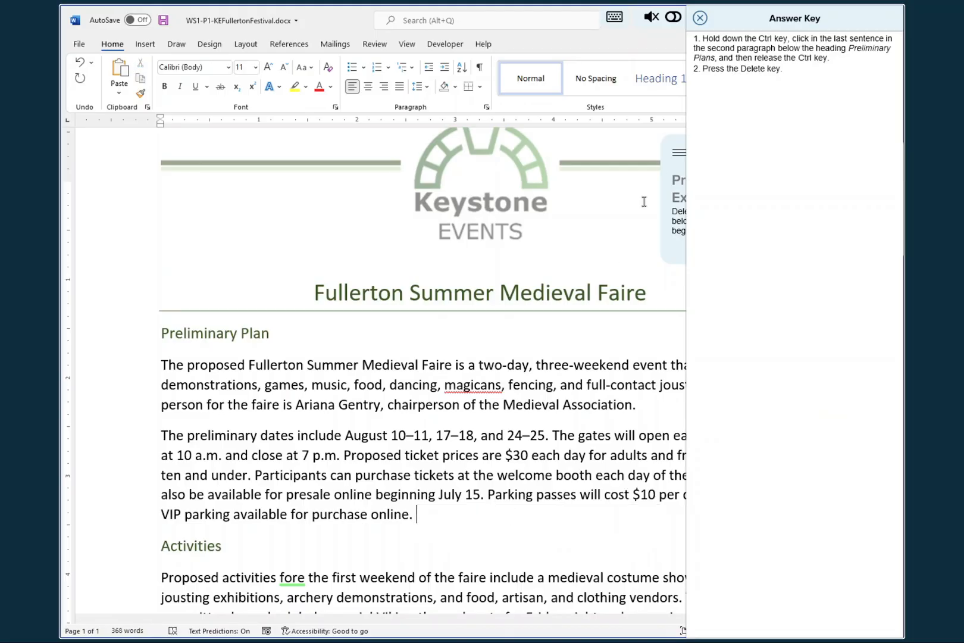
# - Close the answer key, save the edited document and advance to the third task
pyautogui.click(700, 21)
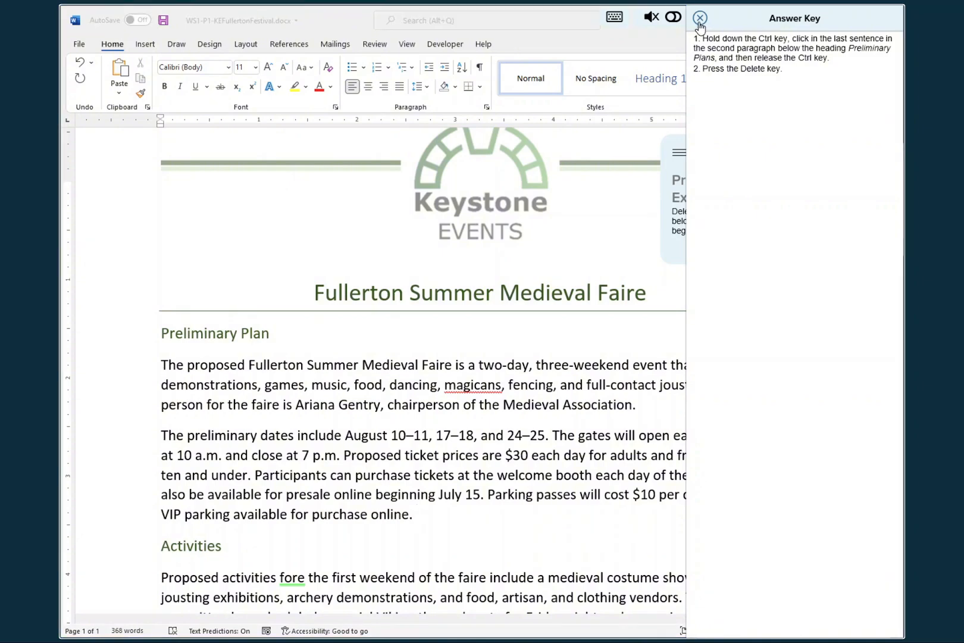
pyautogui.click(700, 24)
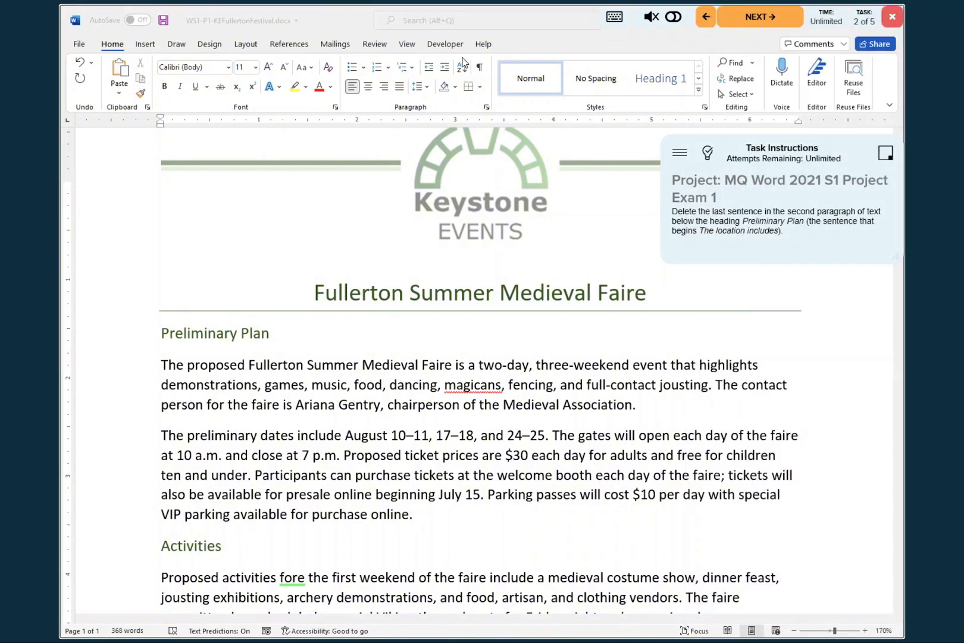
pyautogui.click(162, 19)
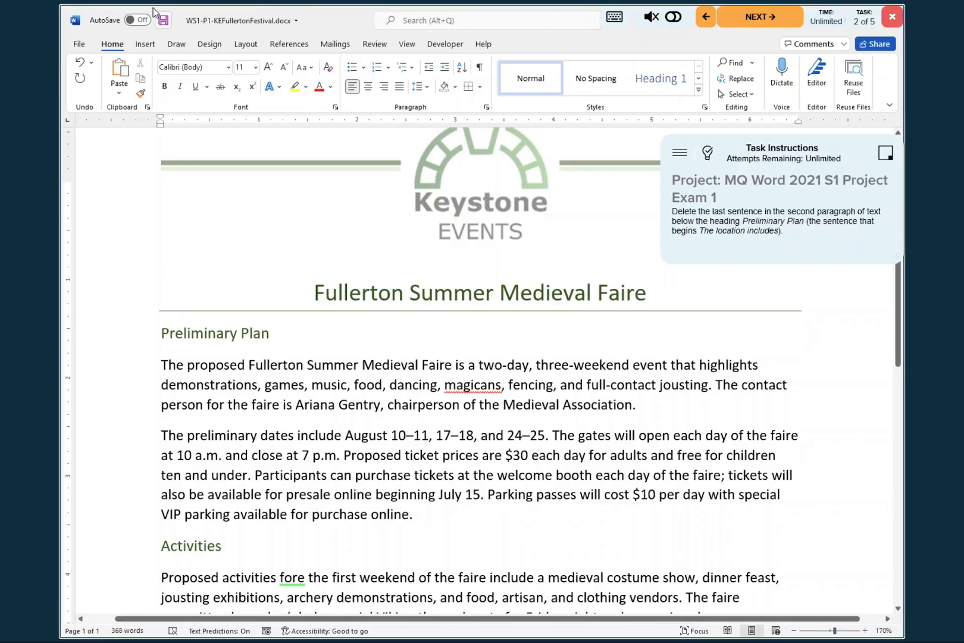
pyautogui.click(759, 24)
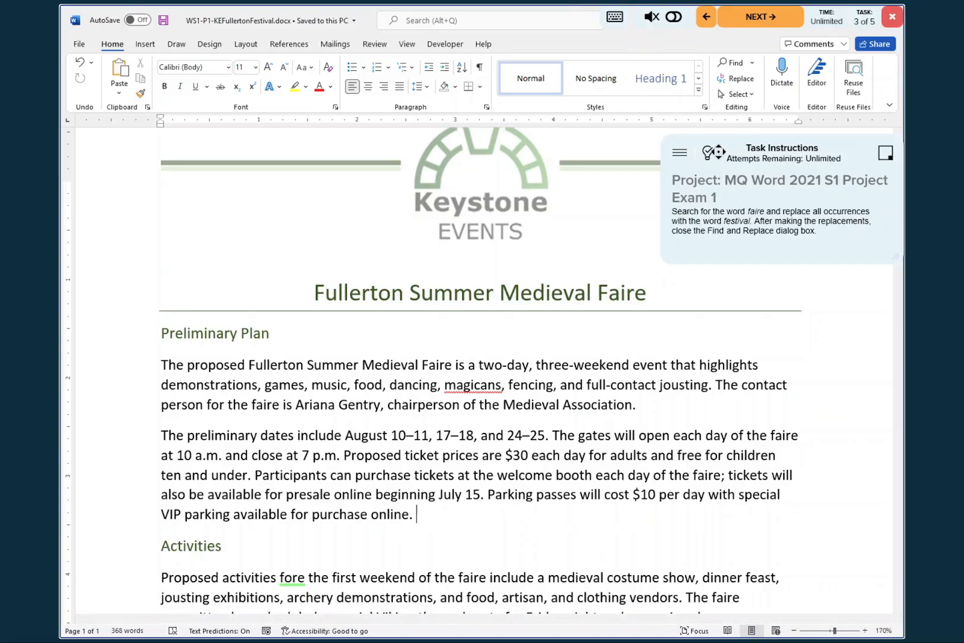
# - Place the insertion point before the document title and move the third task's answer key clear of the editing commands
pyautogui.click(709, 152)
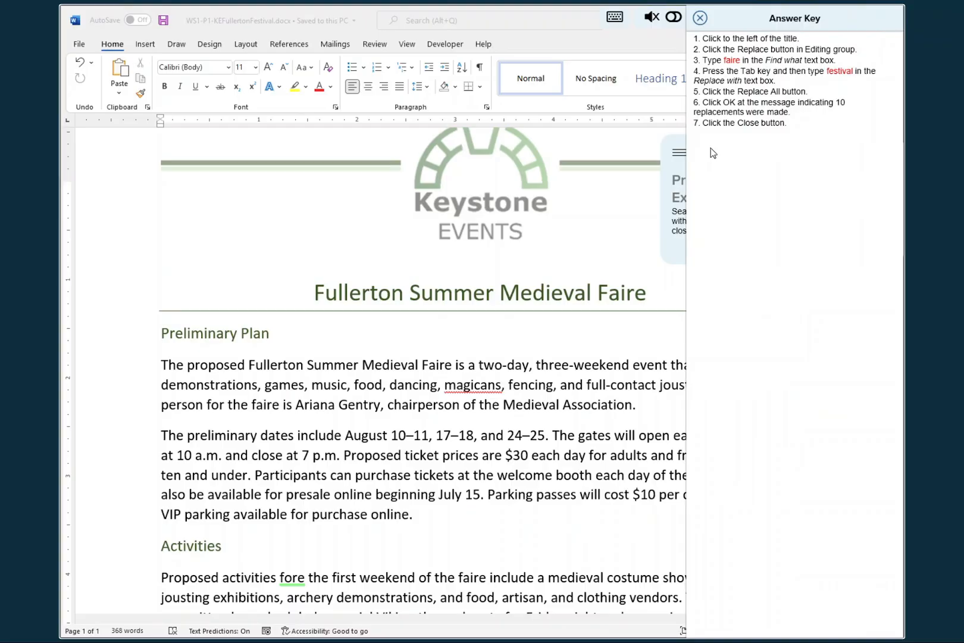
pyautogui.scroll(1, 340, 294)
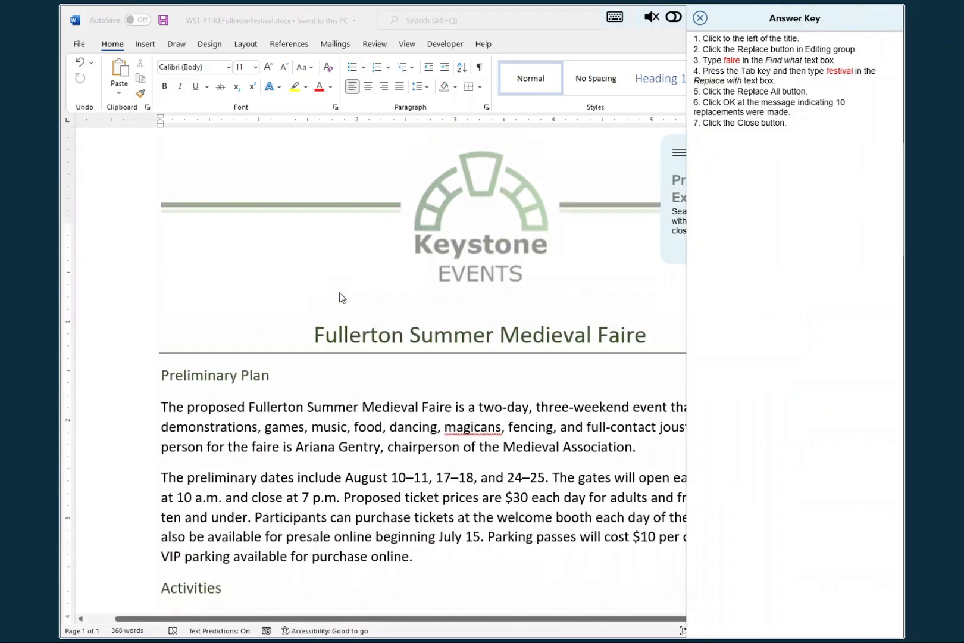
pyautogui.click(315, 334)
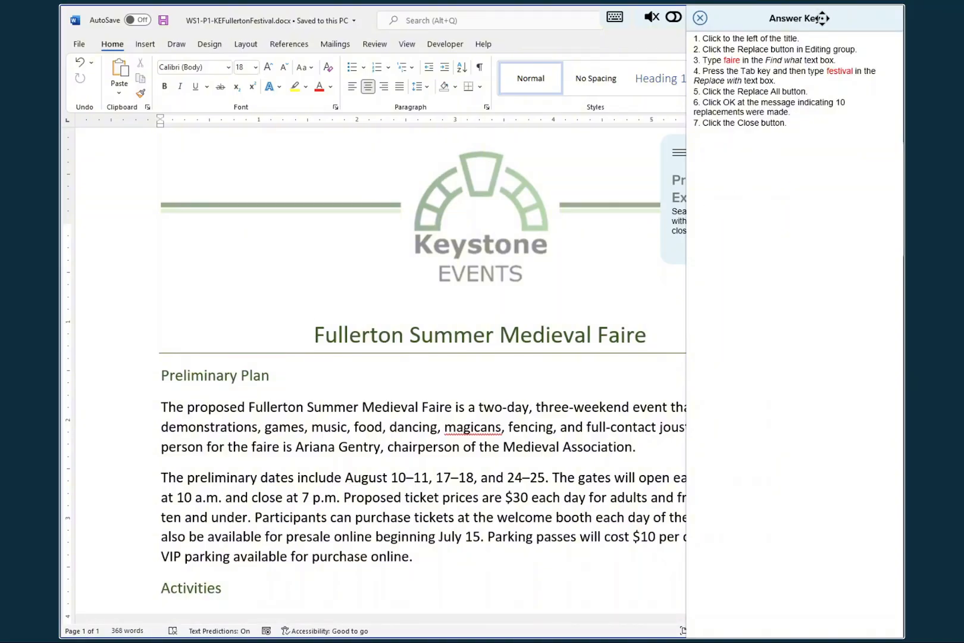
pyautogui.moveTo(822, 18); pyautogui.dragTo(663, 39)
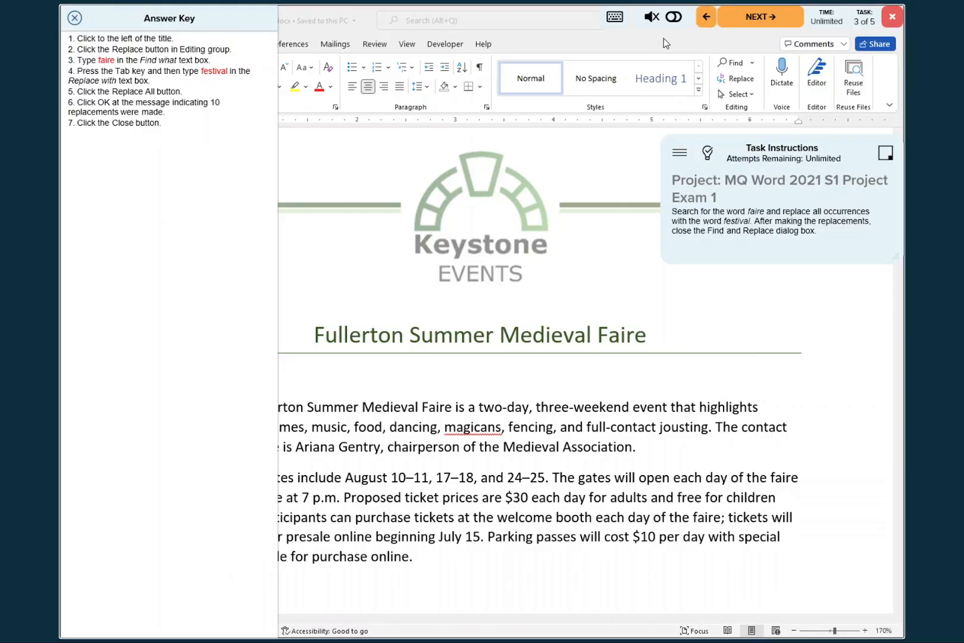
# - Replace all occurrences of "faire" with "festival" and close both the Find and Replace dialog and the answer key
pyautogui.click(737, 82)
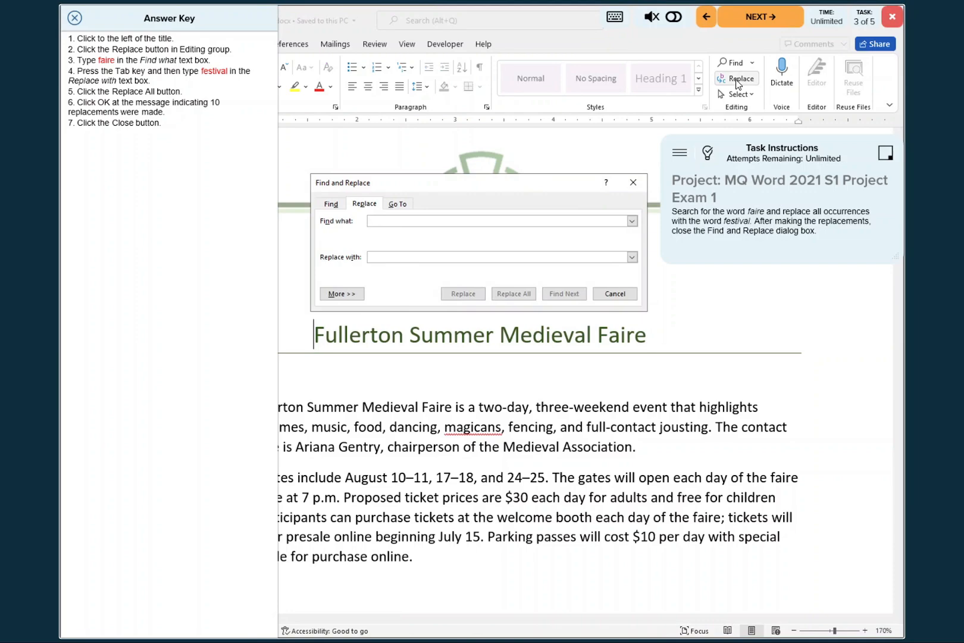
pyautogui.write('faire')
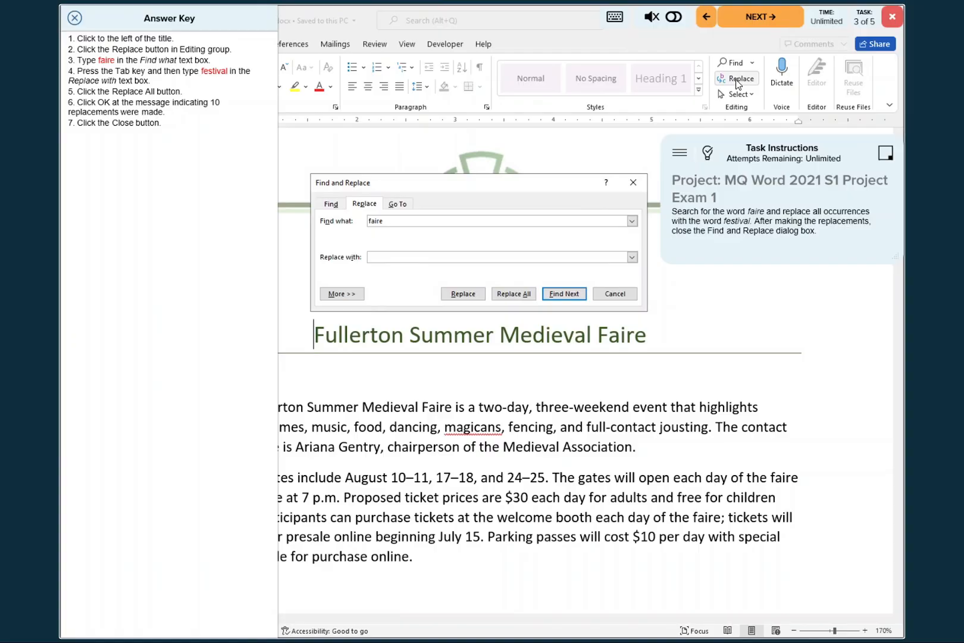
pyautogui.press('Tab')
pyautogui.write('festival')
pyautogui.click(522, 296)
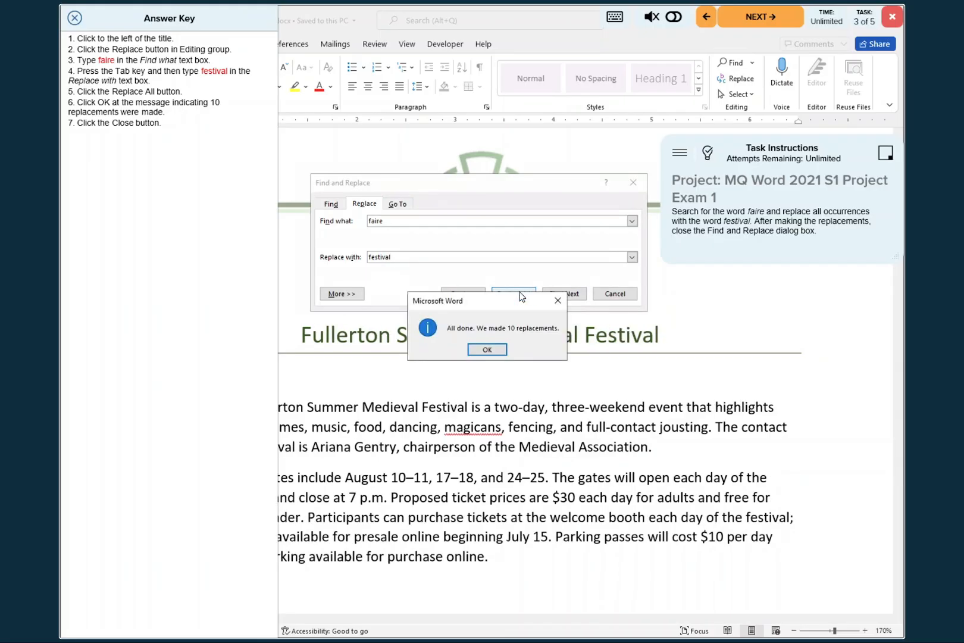
pyautogui.click(488, 348)
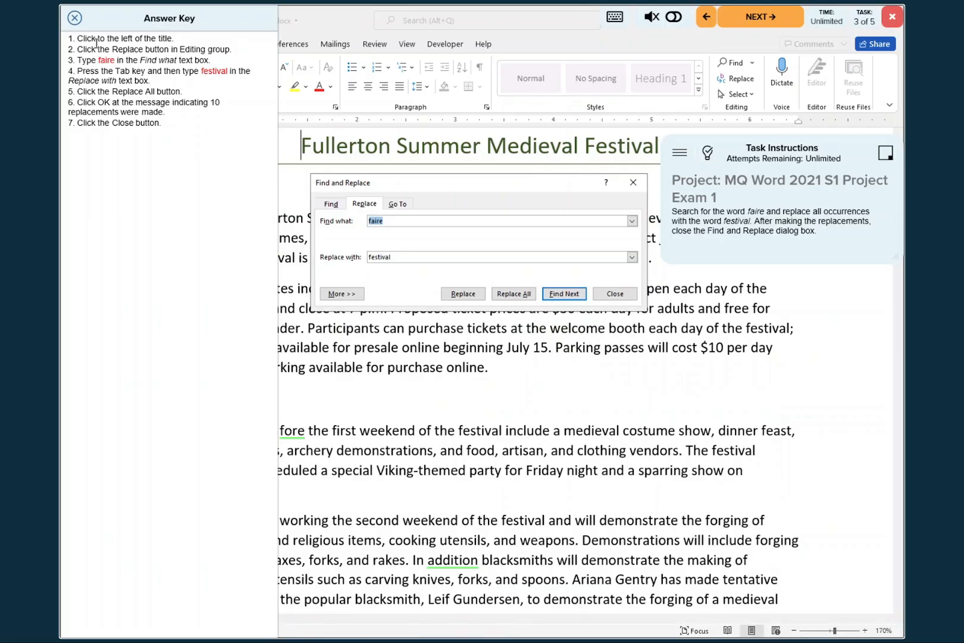
pyautogui.click(74, 19)
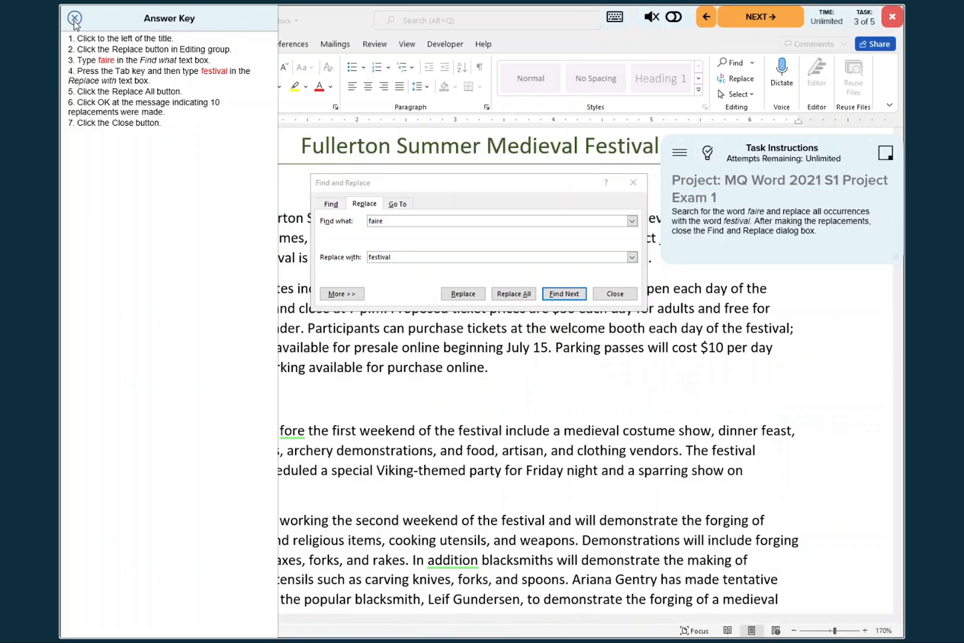
pyautogui.click(614, 294)
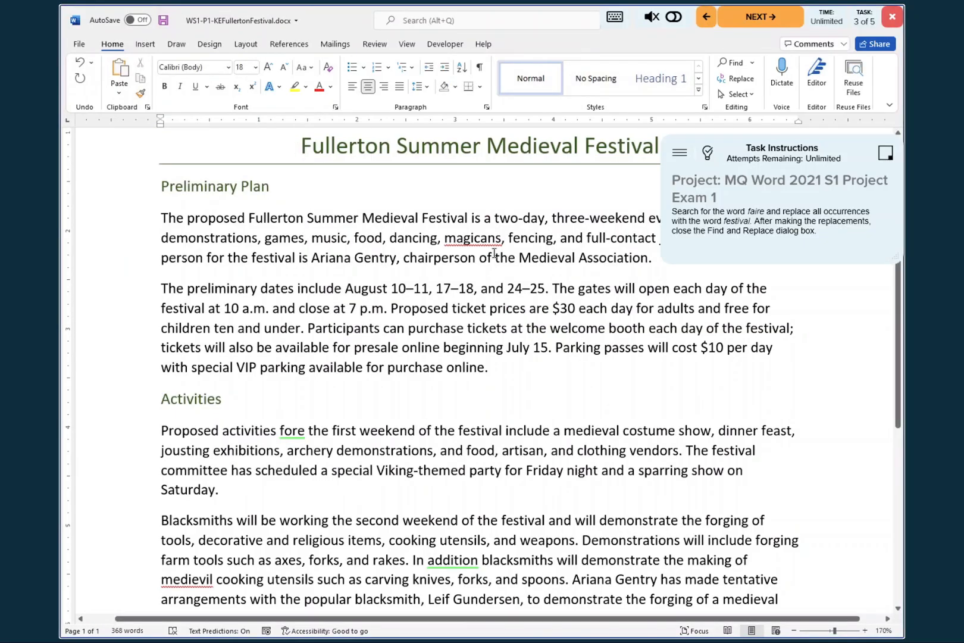
# - Save the document with its replacements and advance to the fourth task
pyautogui.click(165, 21)
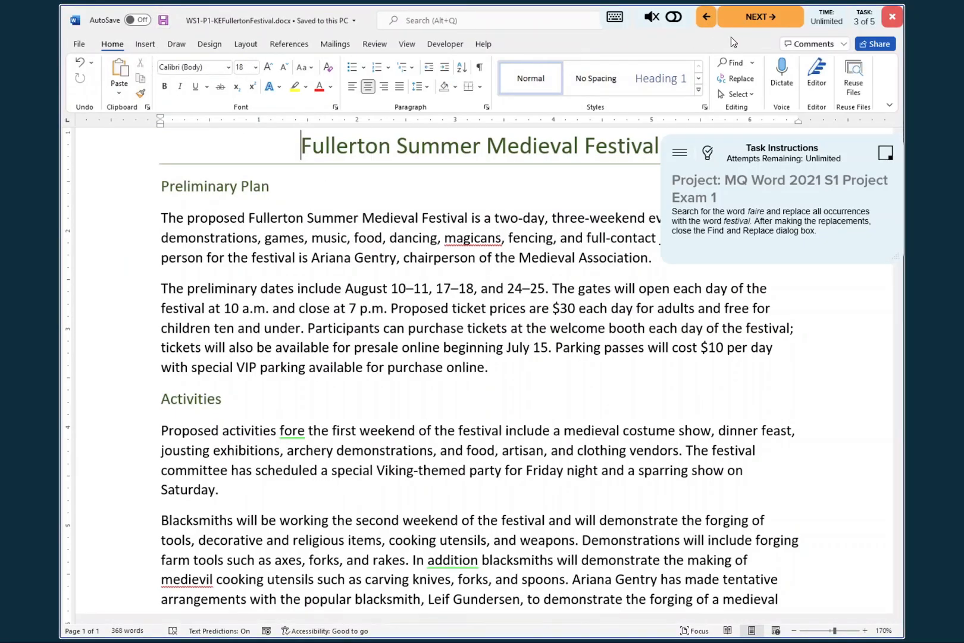
pyautogui.click(754, 20)
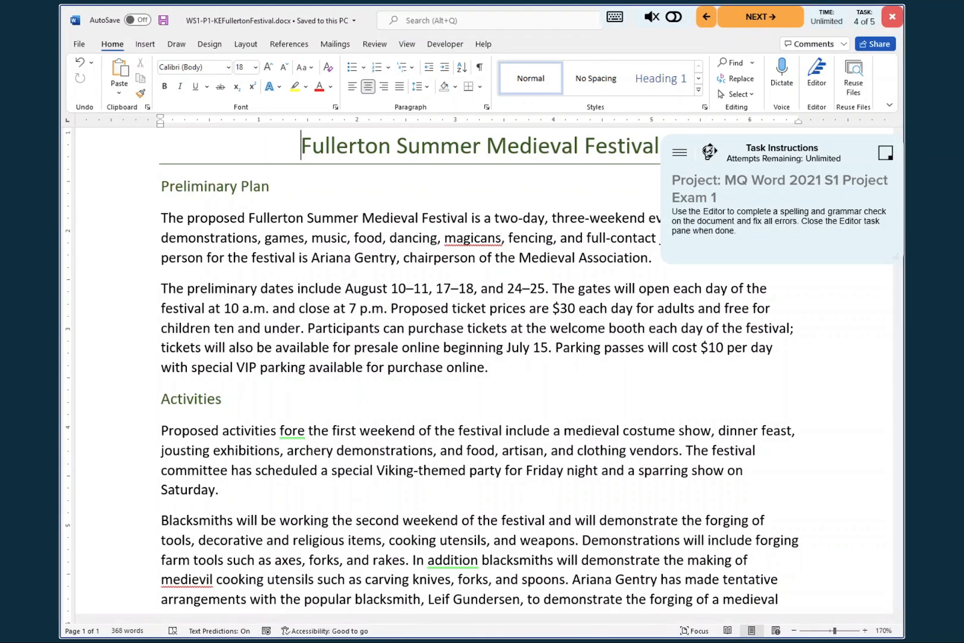
# - Start an Editor review of all spelling and grammar issues, with the answer key and task instructions moved clear of the Editor pane
pyautogui.click(709, 152)
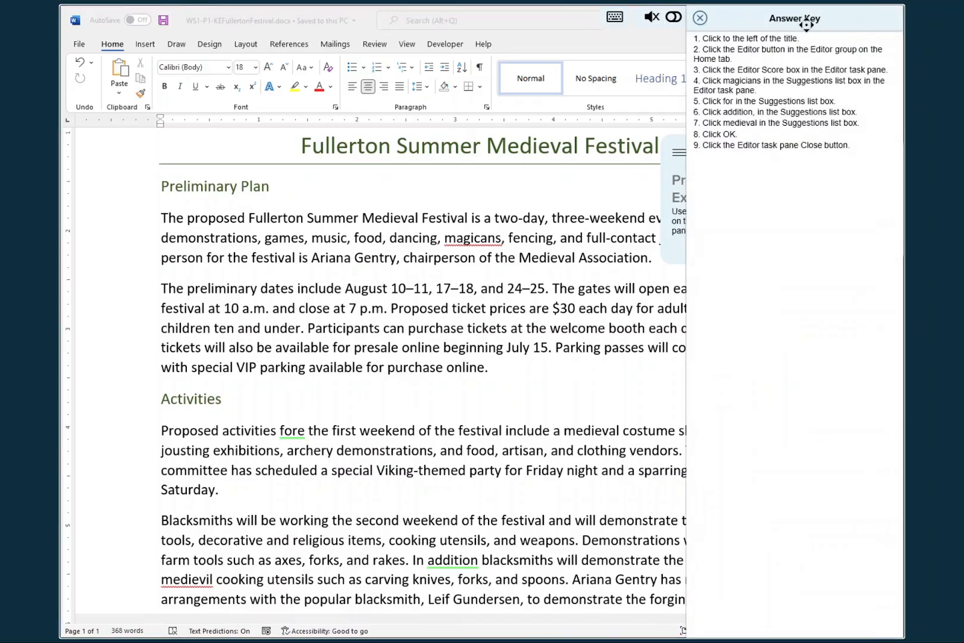
pyautogui.moveTo(806, 24); pyautogui.dragTo(524, 52)
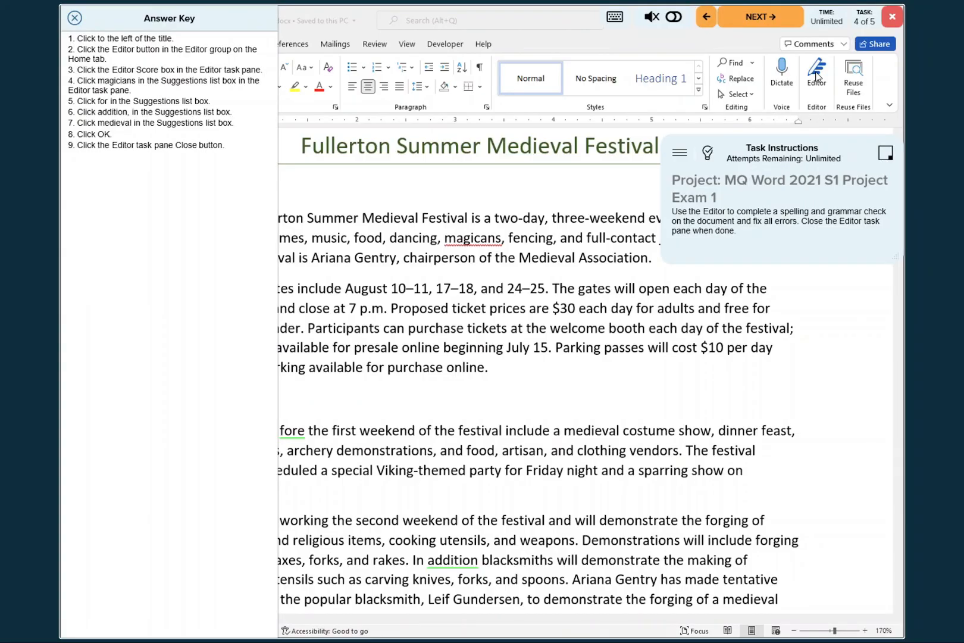
pyautogui.click(816, 73)
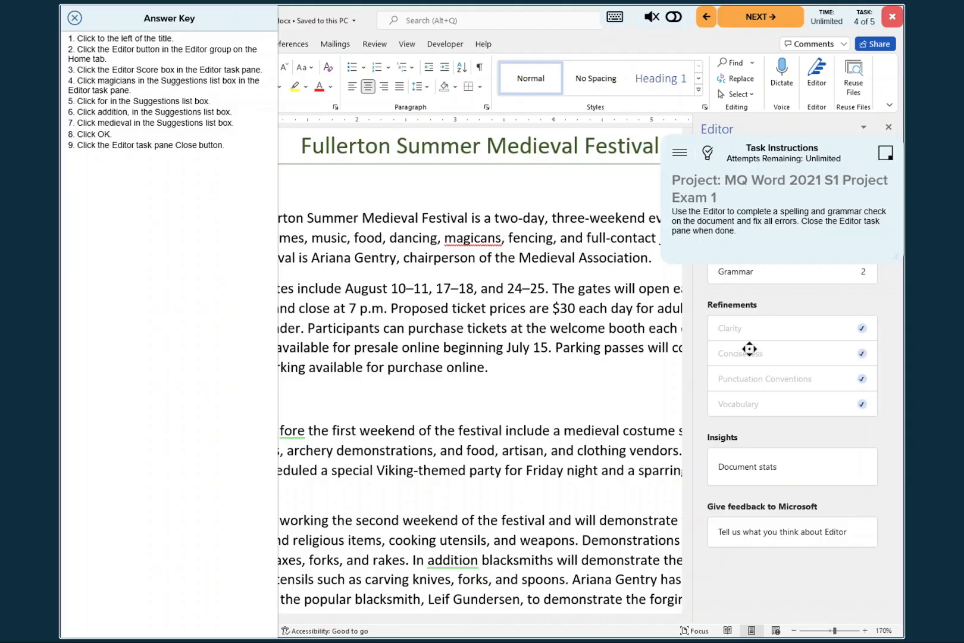
pyautogui.moveTo(749, 349); pyautogui.dragTo(209, 554)
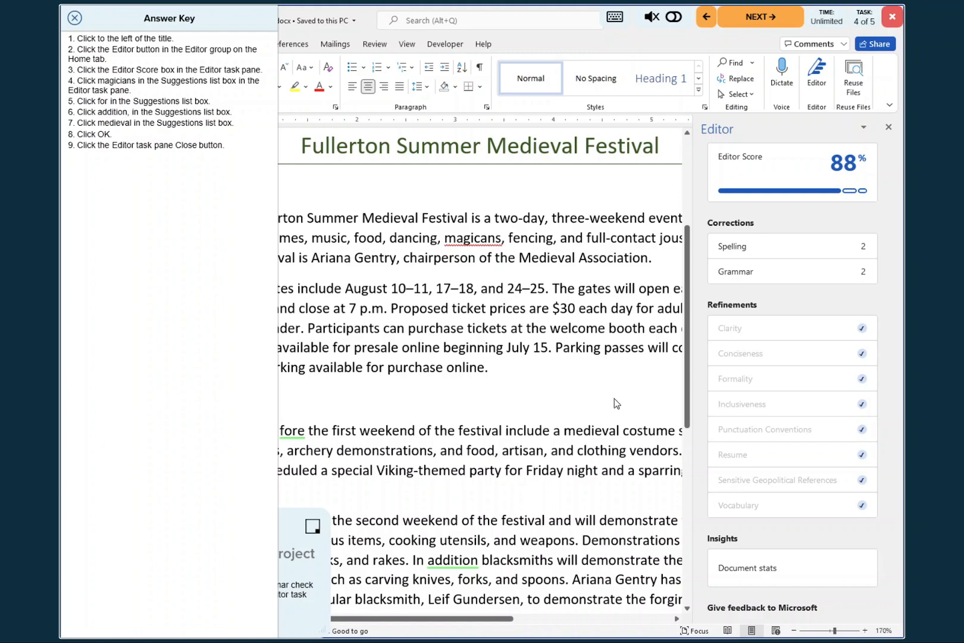
pyautogui.click(773, 172)
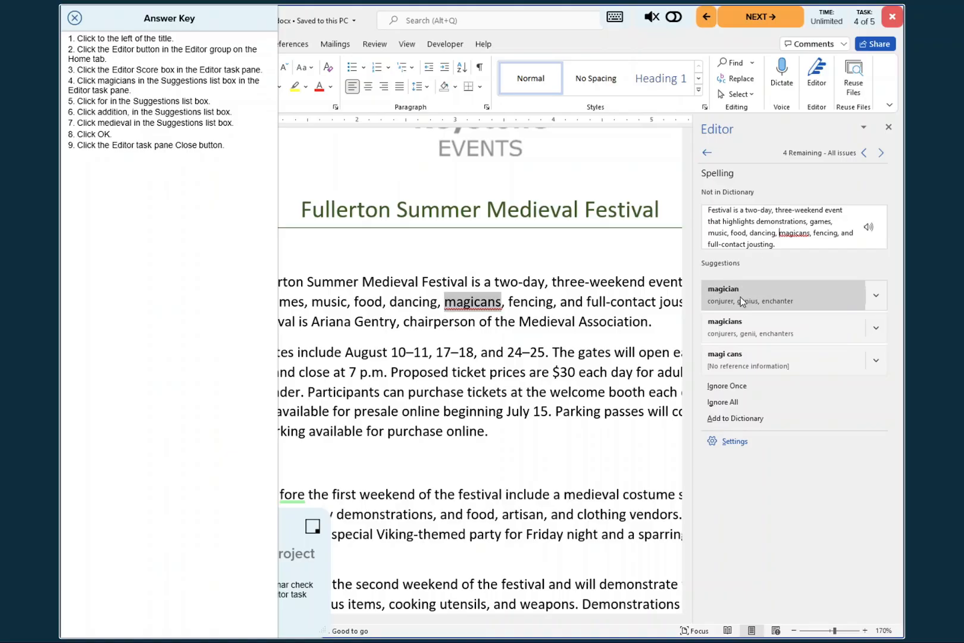
# - Accept the Editor corrections "magicians", "for", "addition," and "medieval", and dismiss the readability statistics and review completion dialogs
pyautogui.click(741, 328)
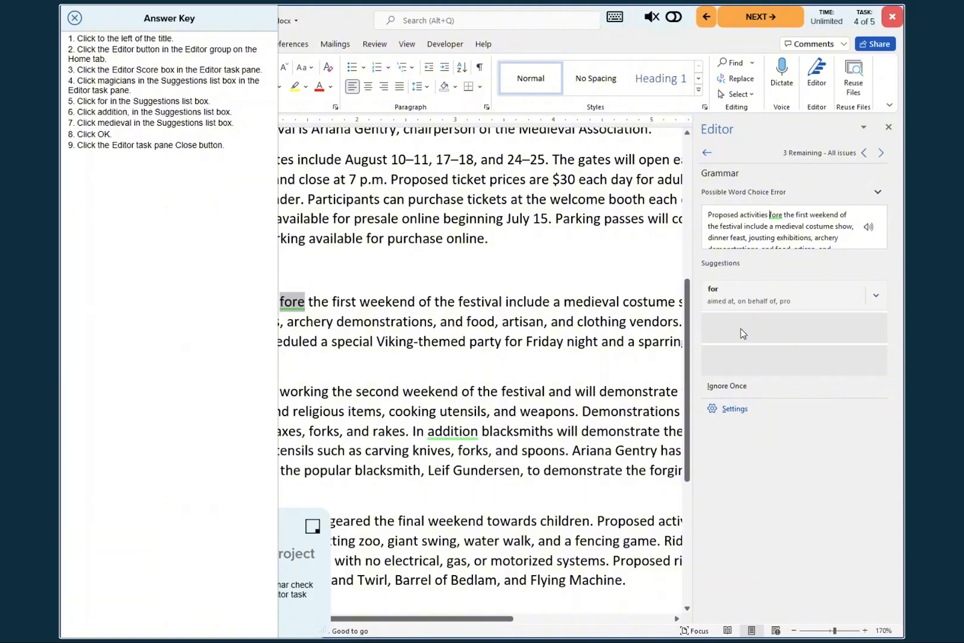
pyautogui.click(739, 309)
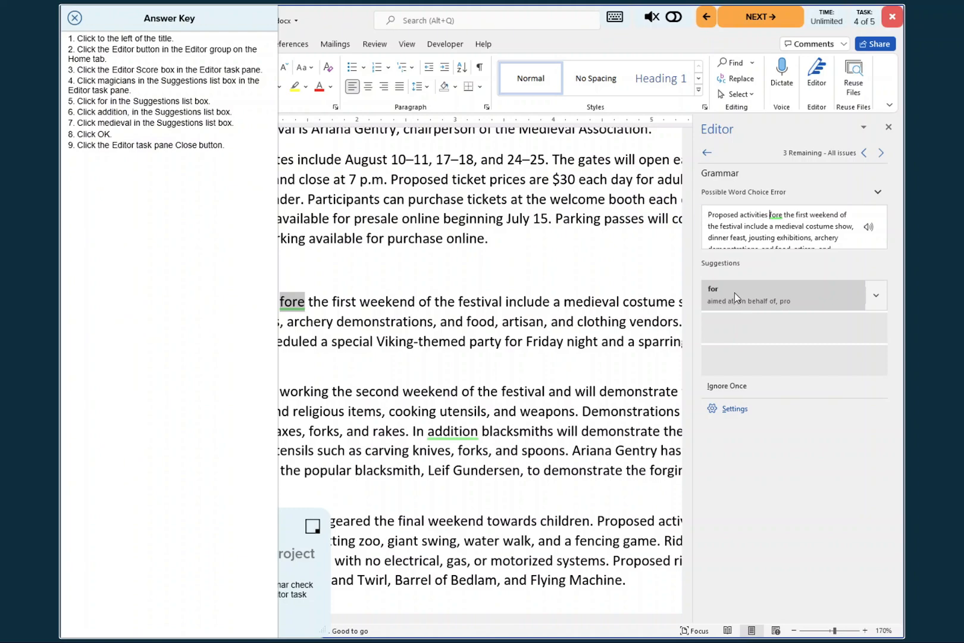
pyautogui.click(735, 292)
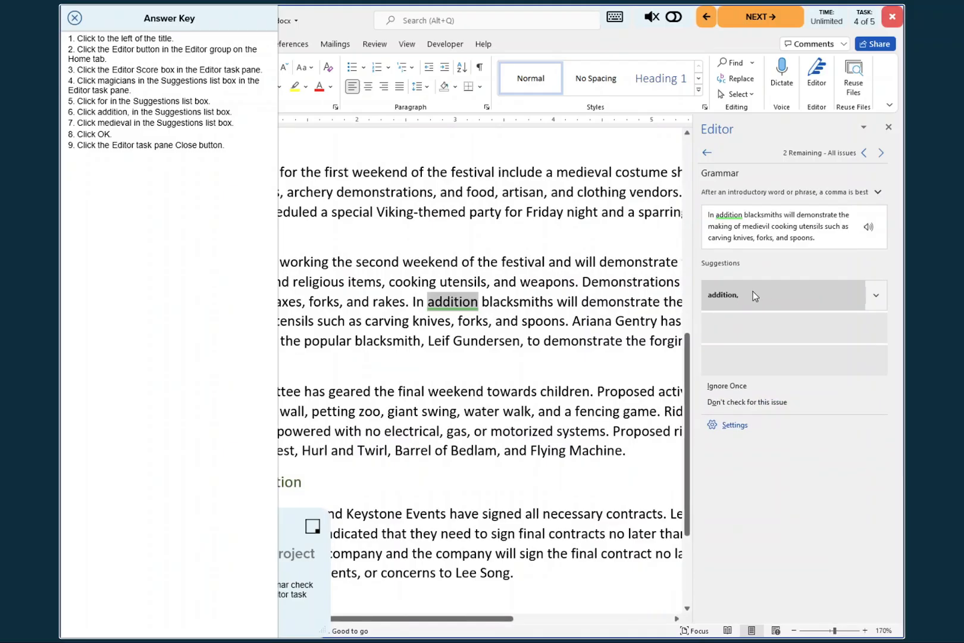
pyautogui.click(753, 292)
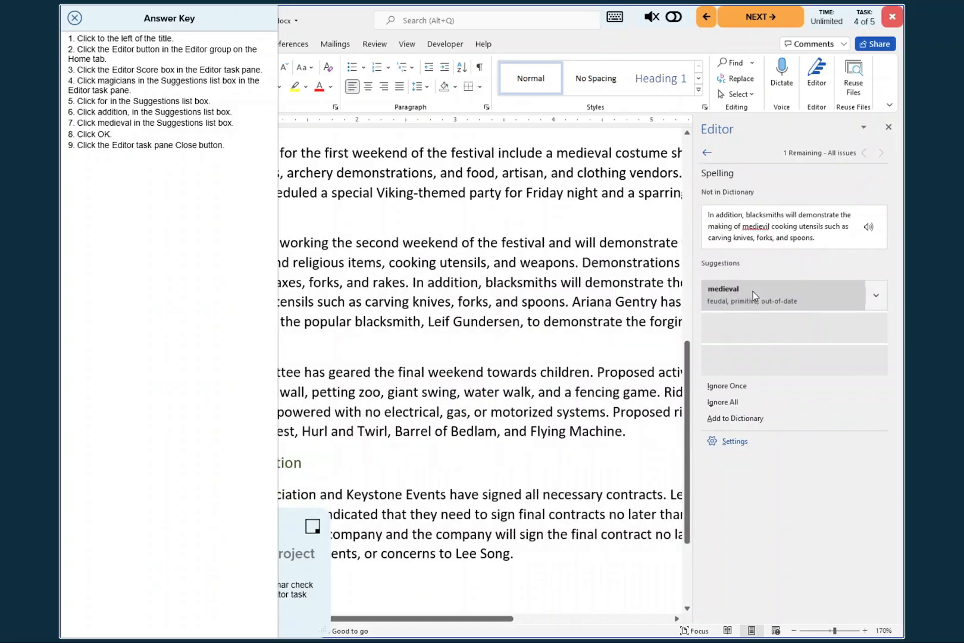
pyautogui.click(735, 293)
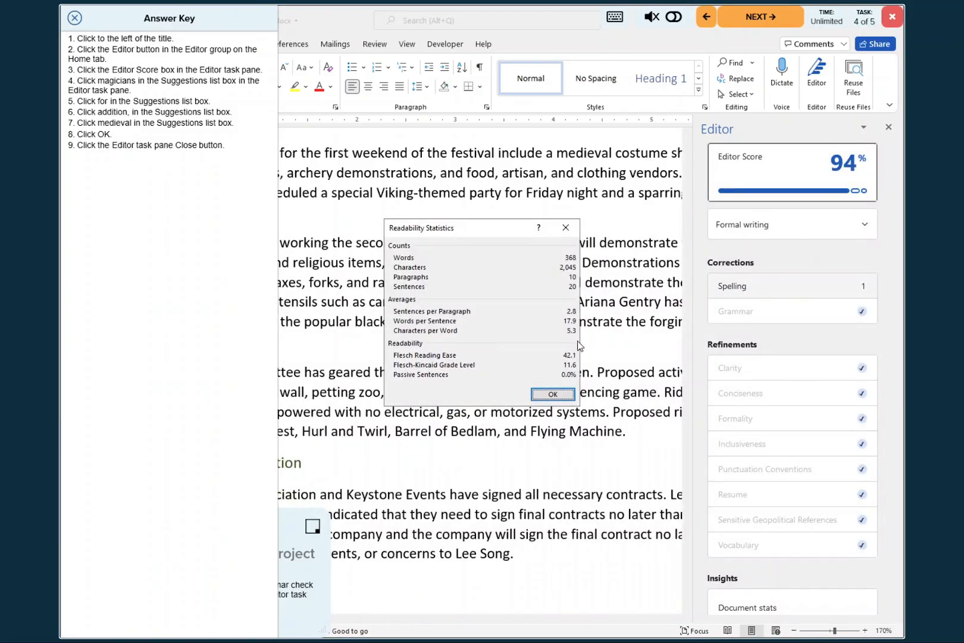
pyautogui.click(552, 395)
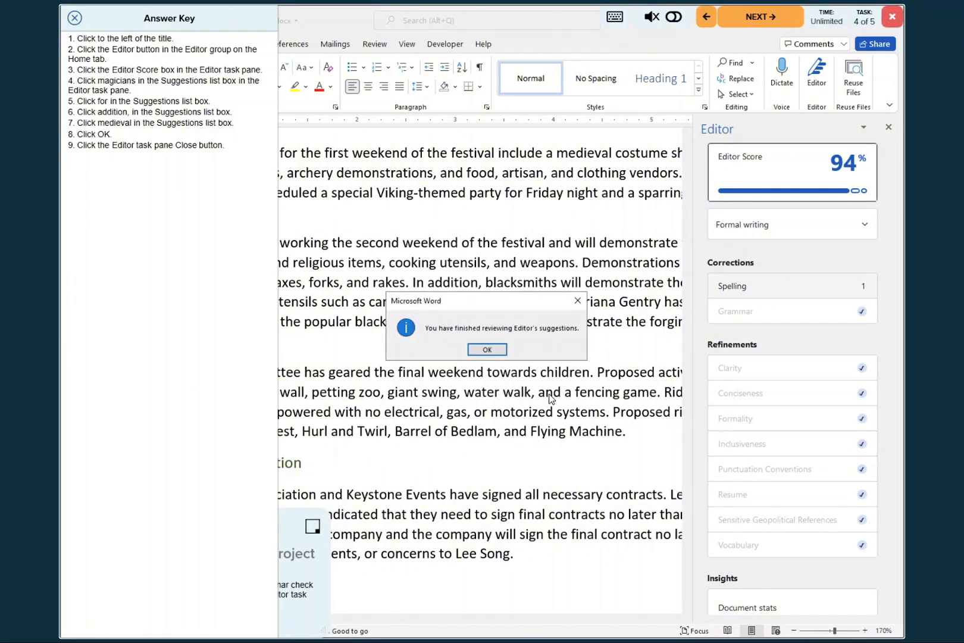
pyautogui.click(487, 351)
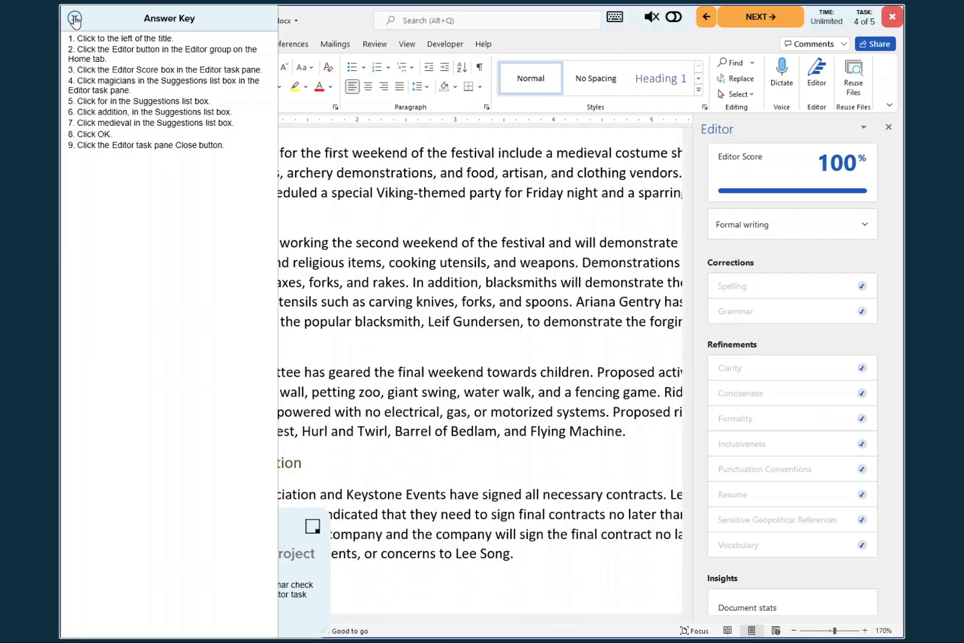
# - Save the proofread document with the answer key and Editor pane closed, and advance to the fifth task
pyautogui.click(75, 19)
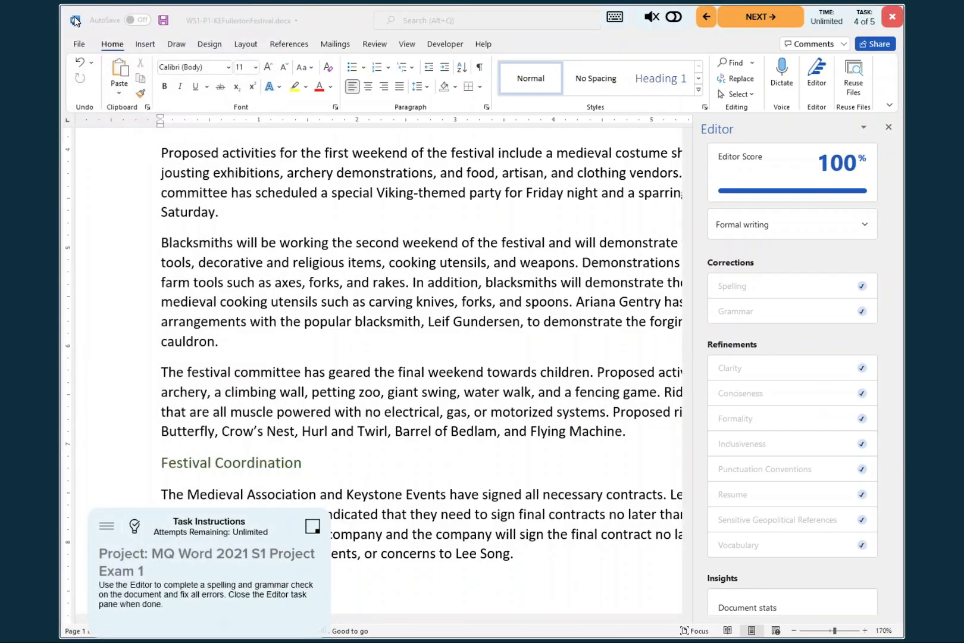
pyautogui.click(889, 131)
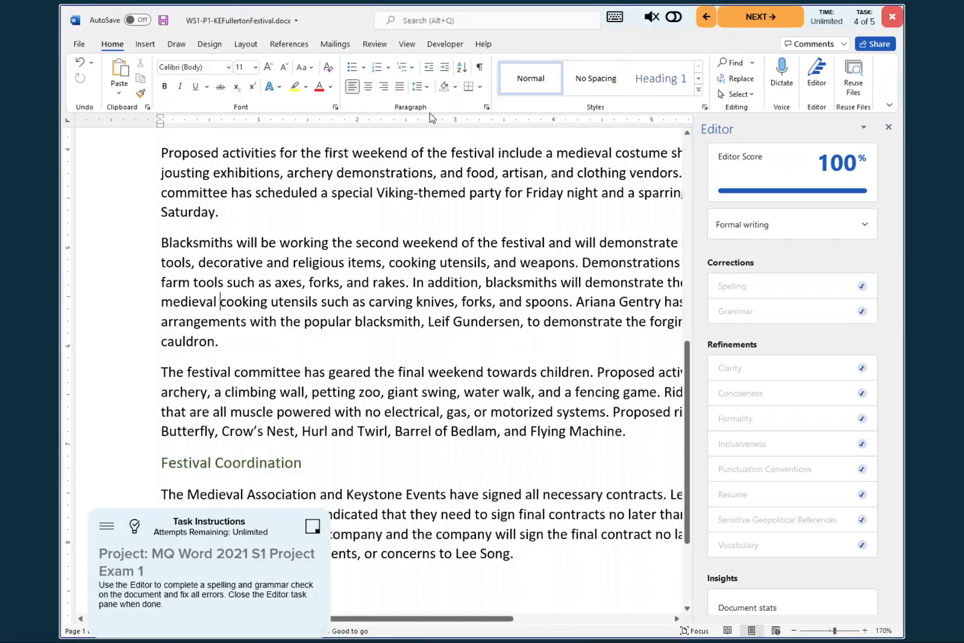
pyautogui.click(163, 22)
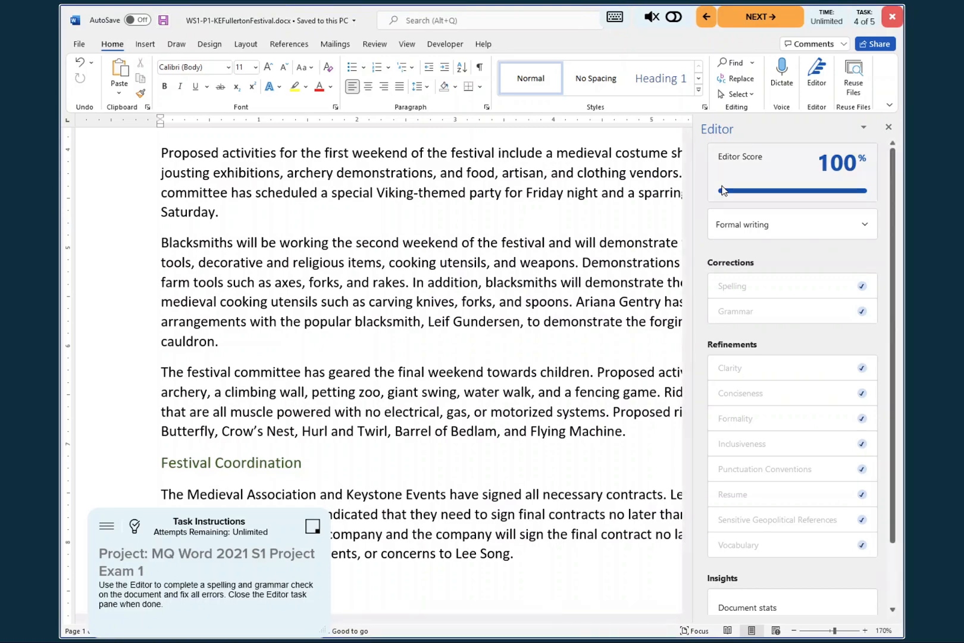
pyautogui.click(888, 127)
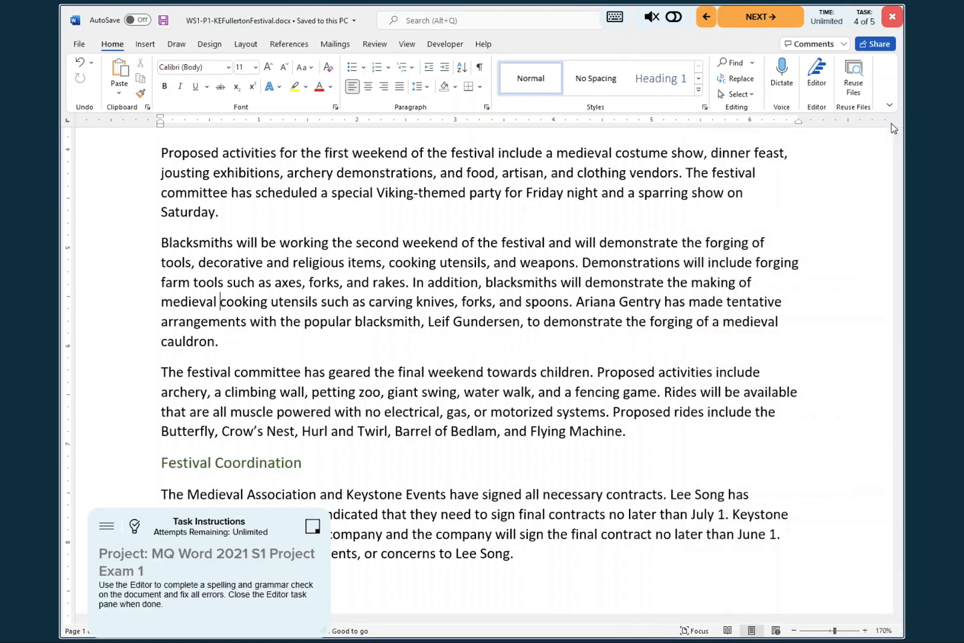
pyautogui.click(758, 16)
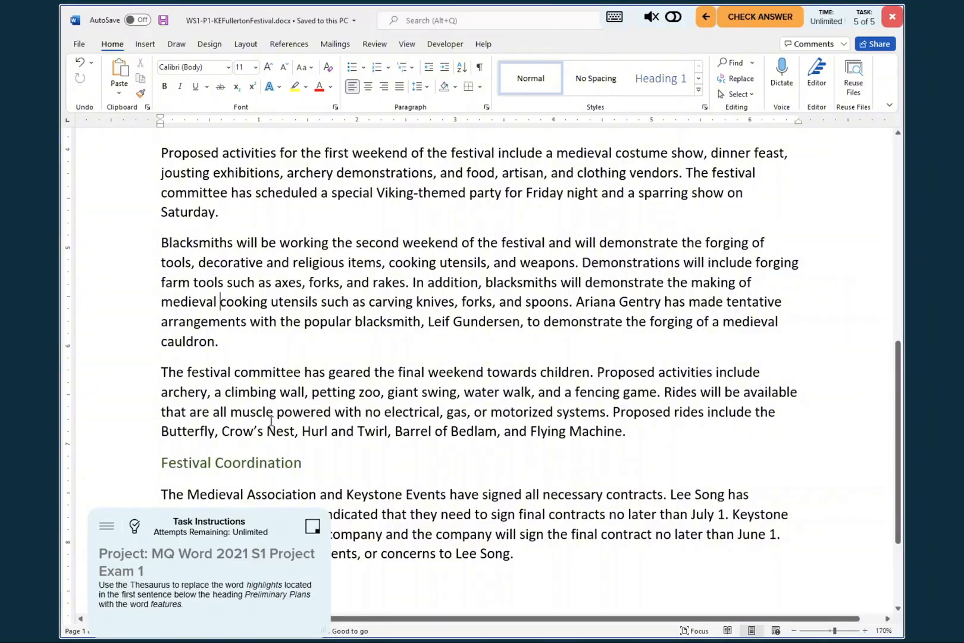
# - Show the fifth task's answer key and use the Thesaurus to replace "highlights" with "features" in the Preliminary Plan section's first sentence, closing the Thesaurus pane
pyautogui.click(136, 527)
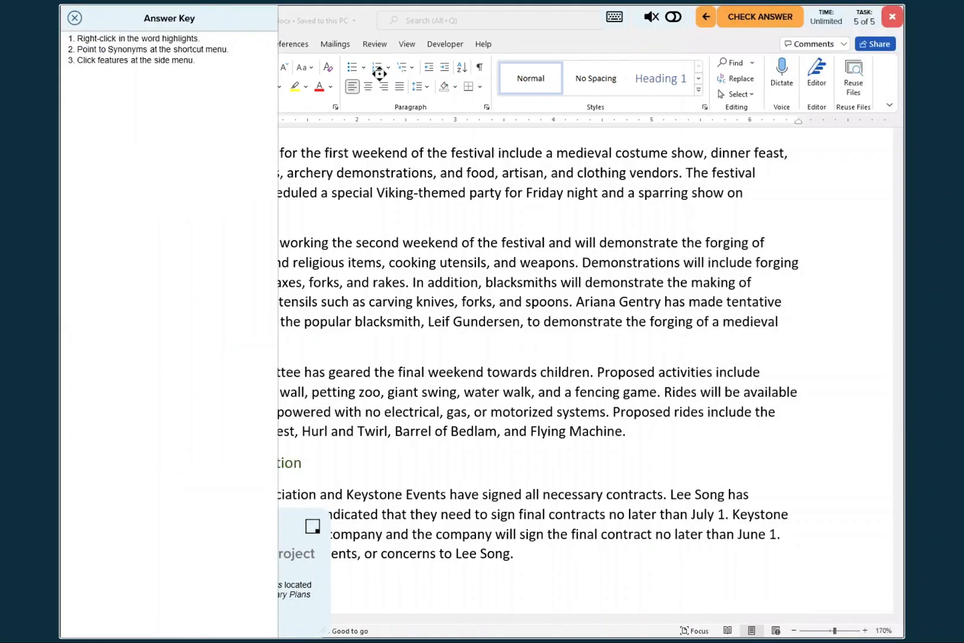
pyautogui.scroll(1, 668, 271)
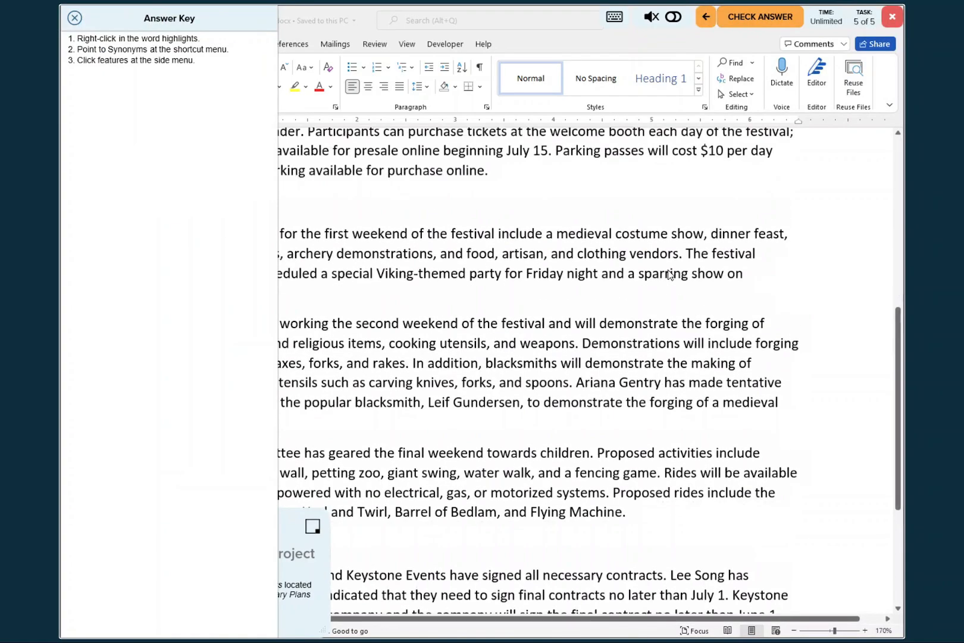
pyautogui.scroll(3, 668, 273)
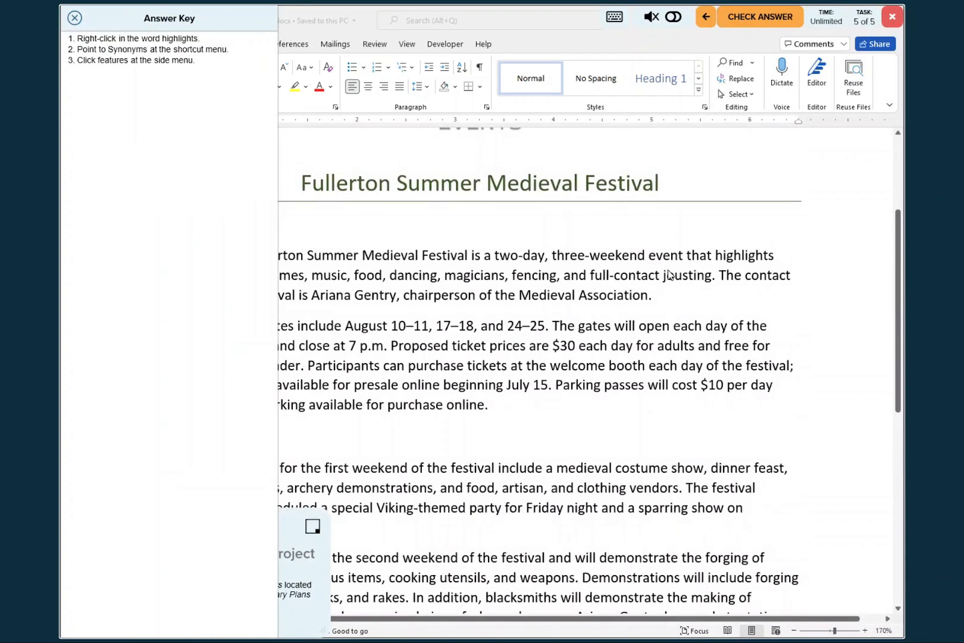
pyautogui.rightClick(739, 255)
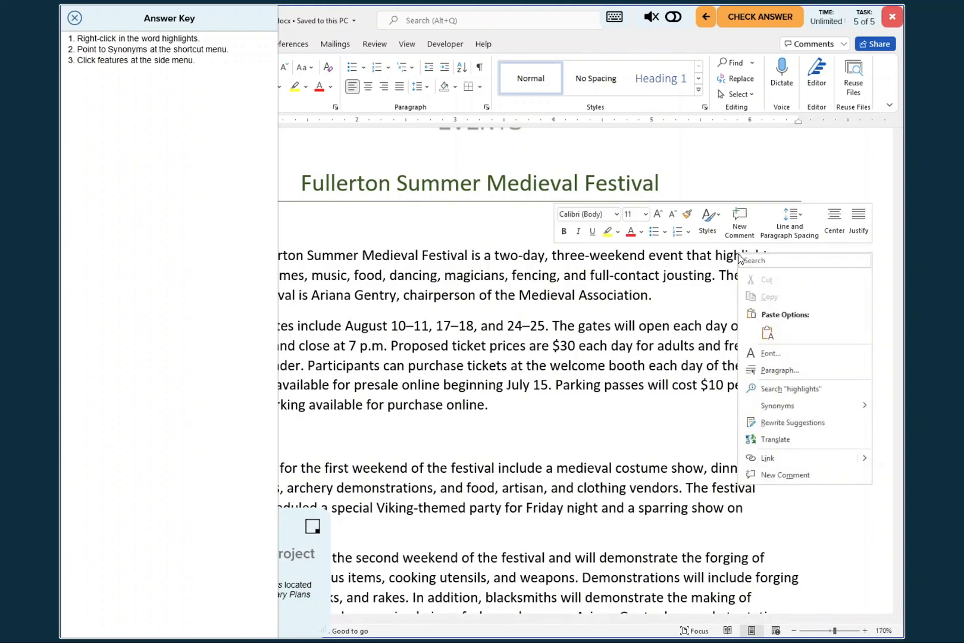
pyautogui.moveTo(779, 411)
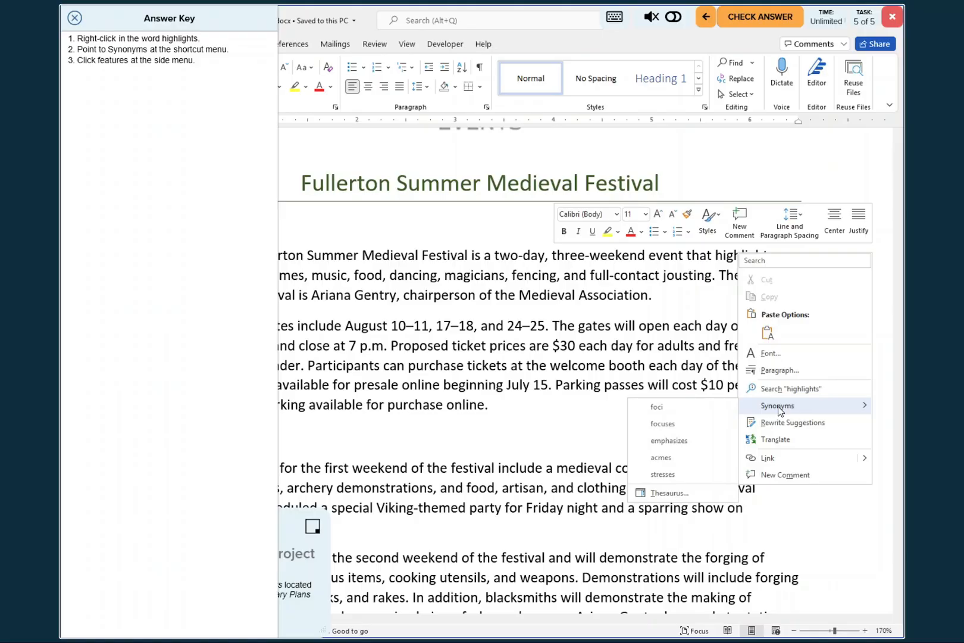
pyautogui.click(671, 494)
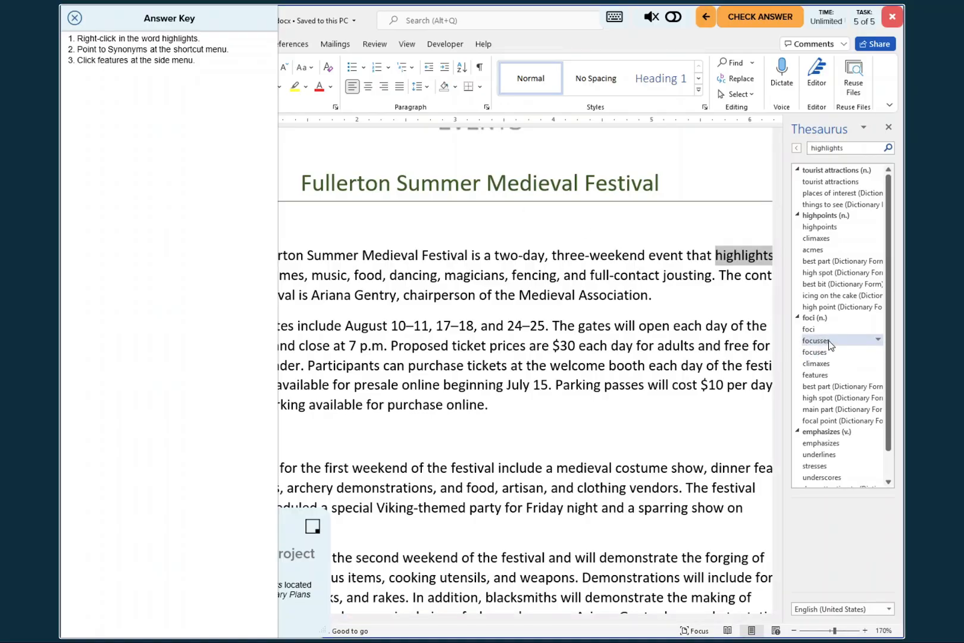
pyautogui.click(878, 375)
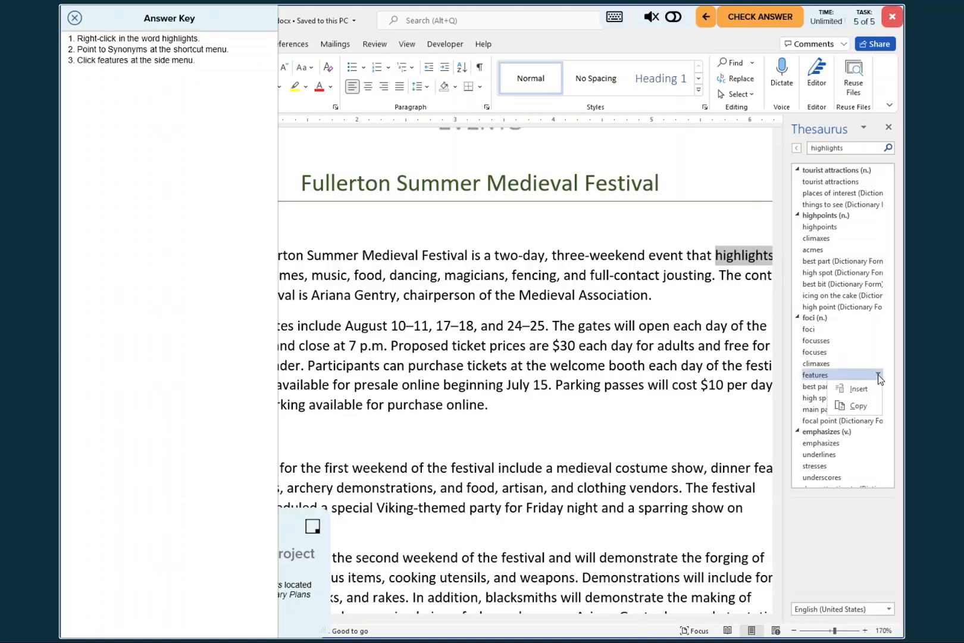
pyautogui.click(859, 389)
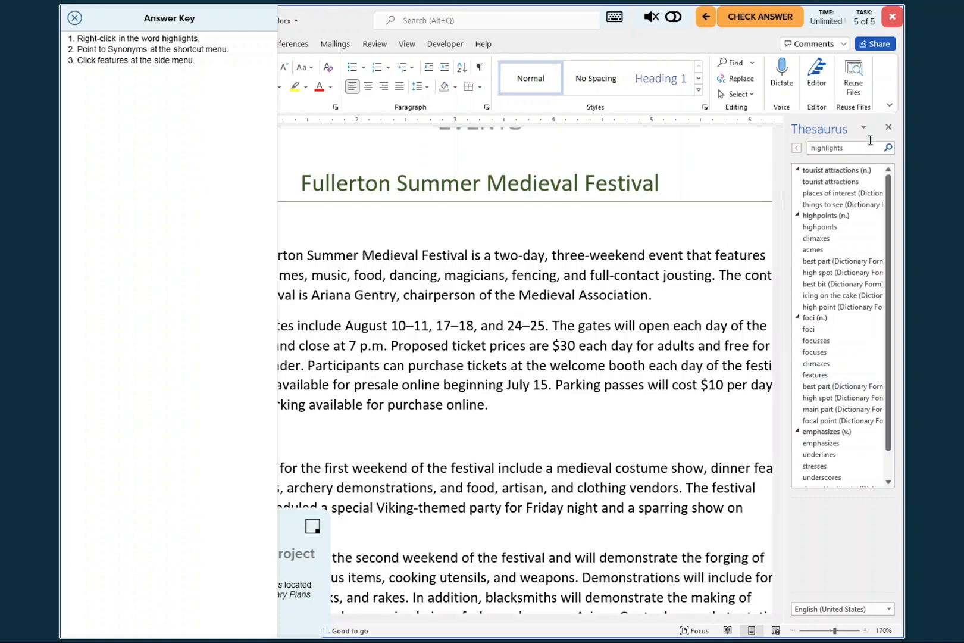
pyautogui.click(888, 130)
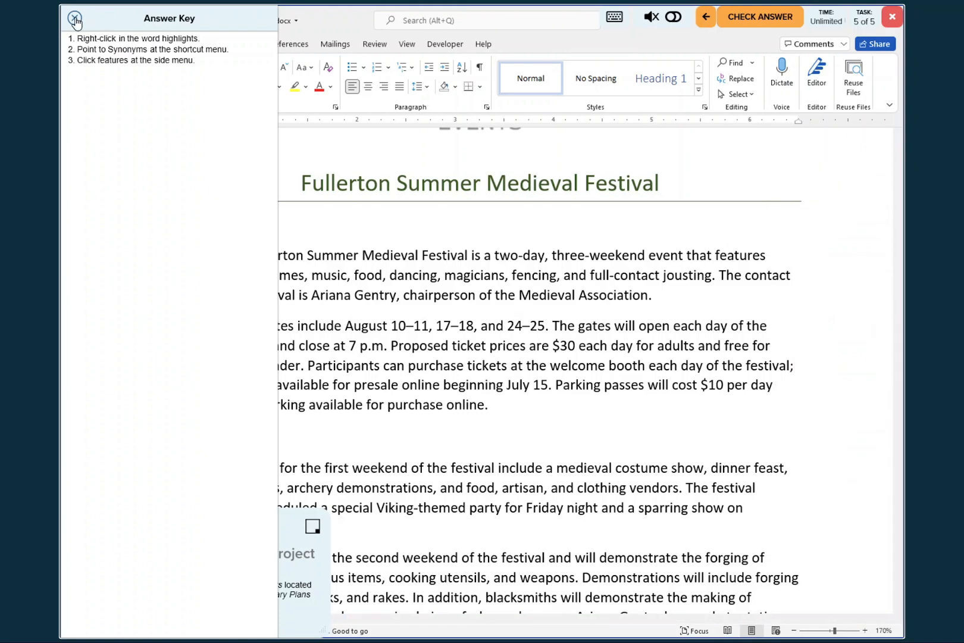
# - Close the answer key, save the document with the synonym replacement, and submit the project for answer checking
pyautogui.click(75, 18)
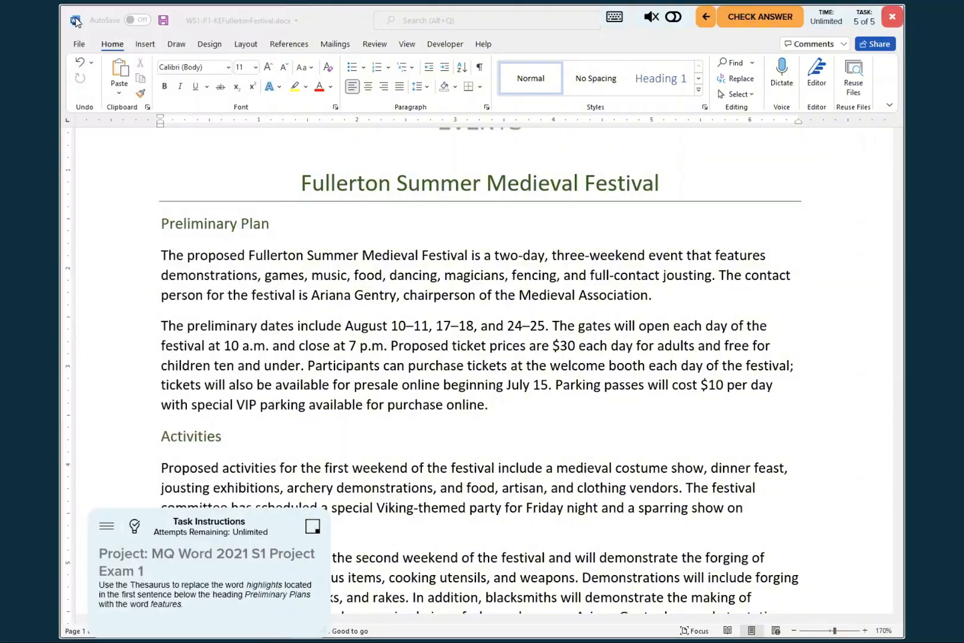
pyautogui.click(163, 22)
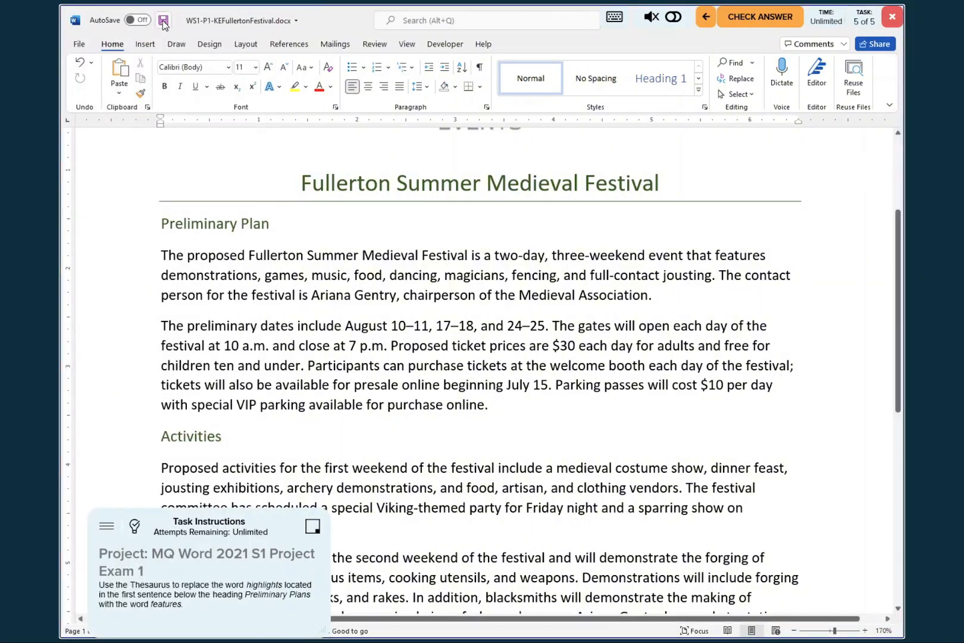
pyautogui.click(163, 22)
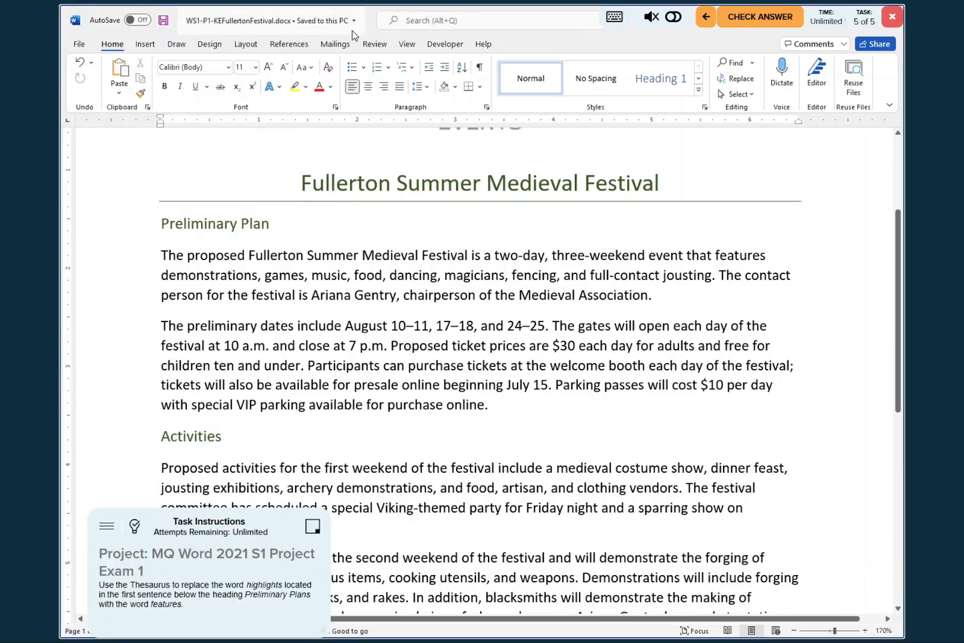
pyautogui.click(758, 19)
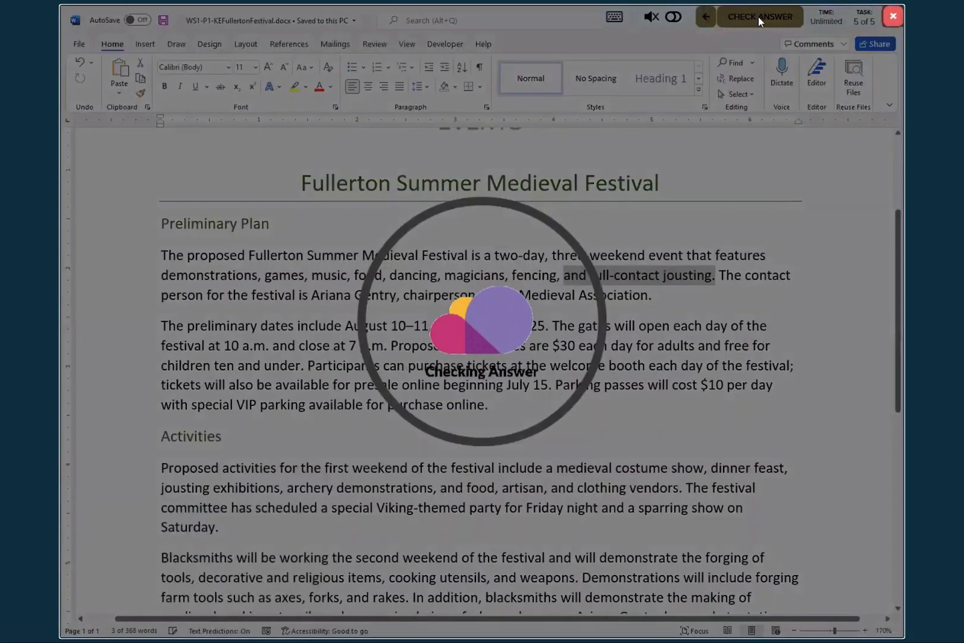